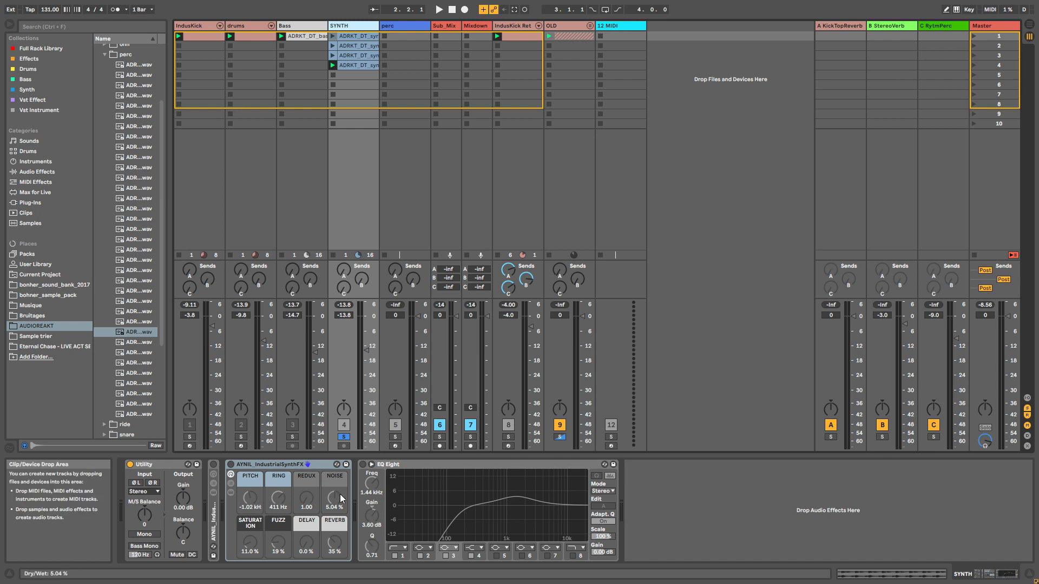
Step: Audition the soloed SYNTH track's fourth and third clips, toggling the AYNIL_IndustrialSynthFX rack to compare dry and processed sound
{"action": "key", "text": "space"}
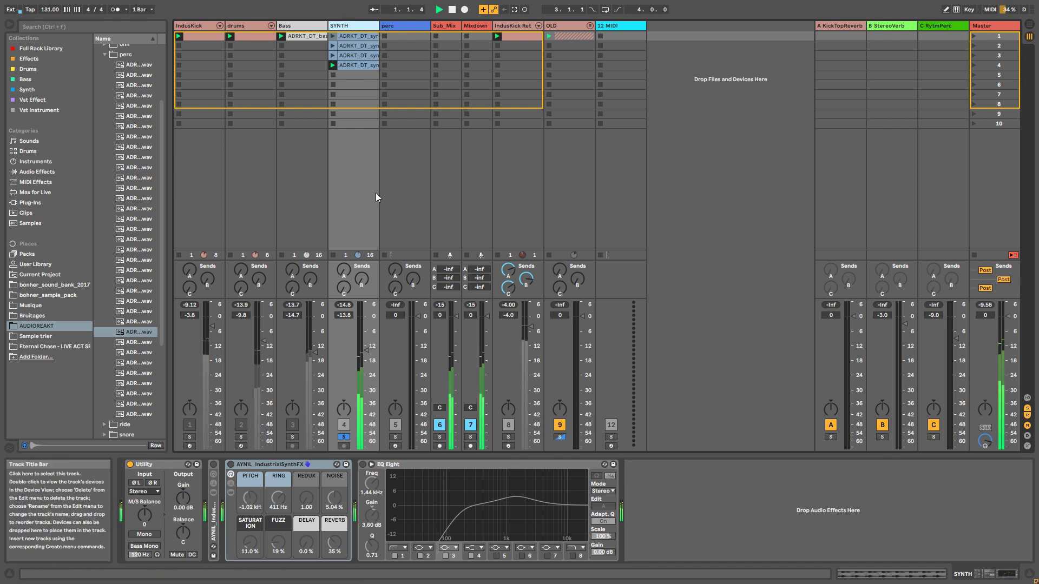
{"action": "left_click", "coordinate": [231, 465]}
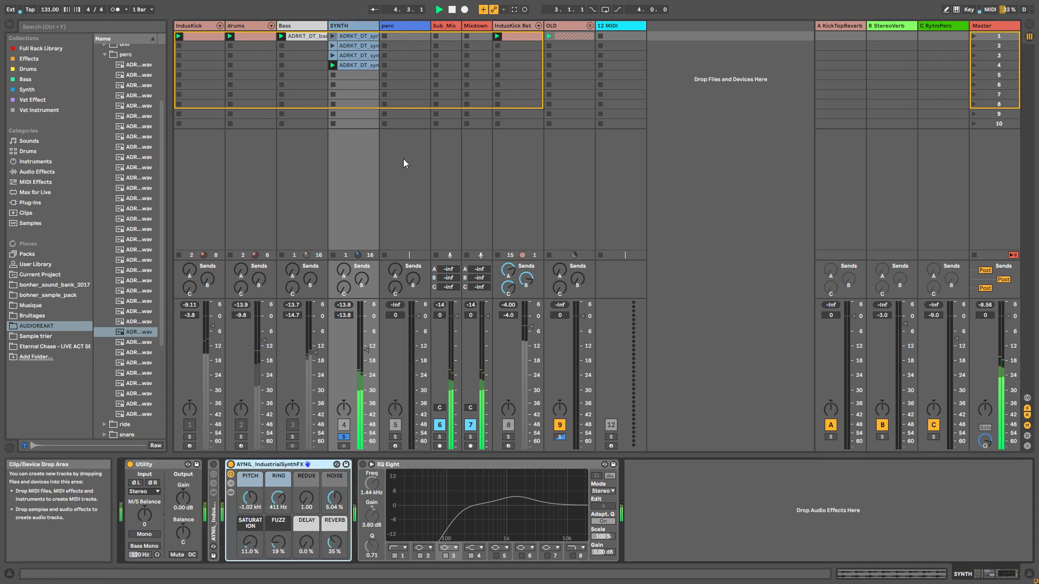
{"action": "left_click", "coordinate": [332, 55]}
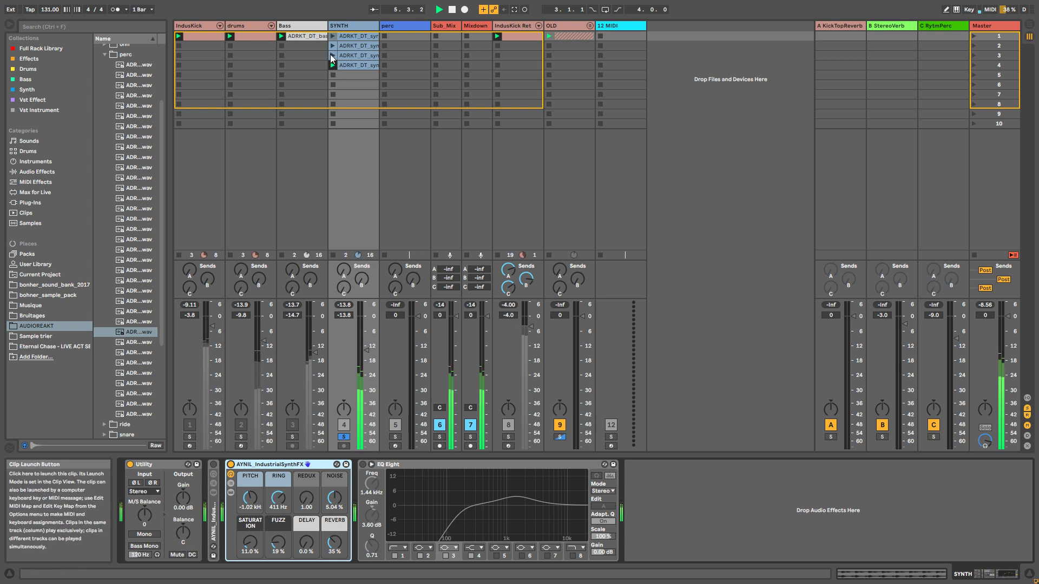
{"action": "left_click", "coordinate": [231, 465]}
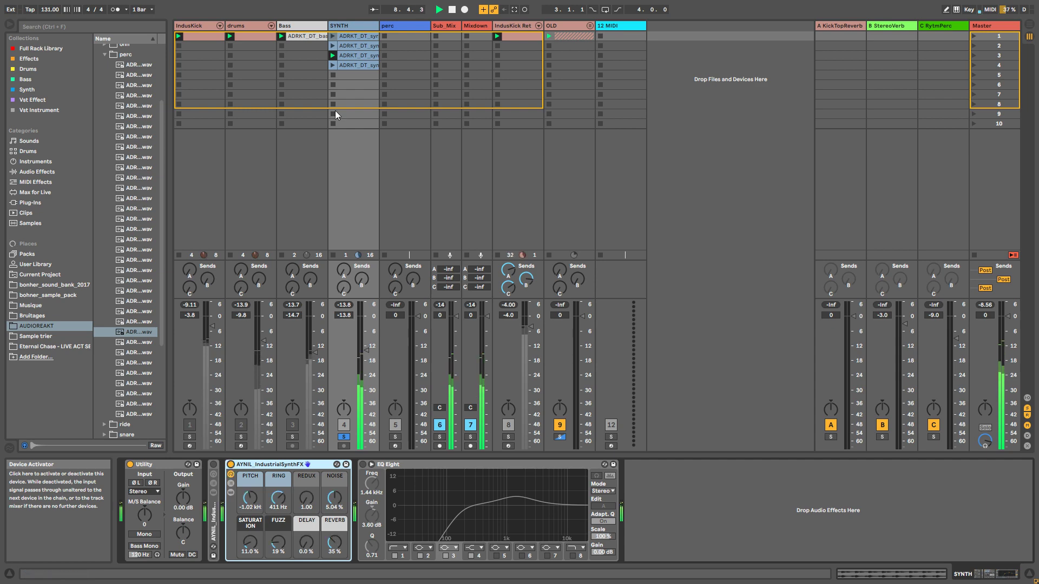
Step: Audition the second SYNTH clip with the AYNIL_IndustrialSynthFX rack bypassed and re-enabled
{"action": "left_click", "coordinate": [334, 47]}
{"action": "left_click", "coordinate": [352, 65]}
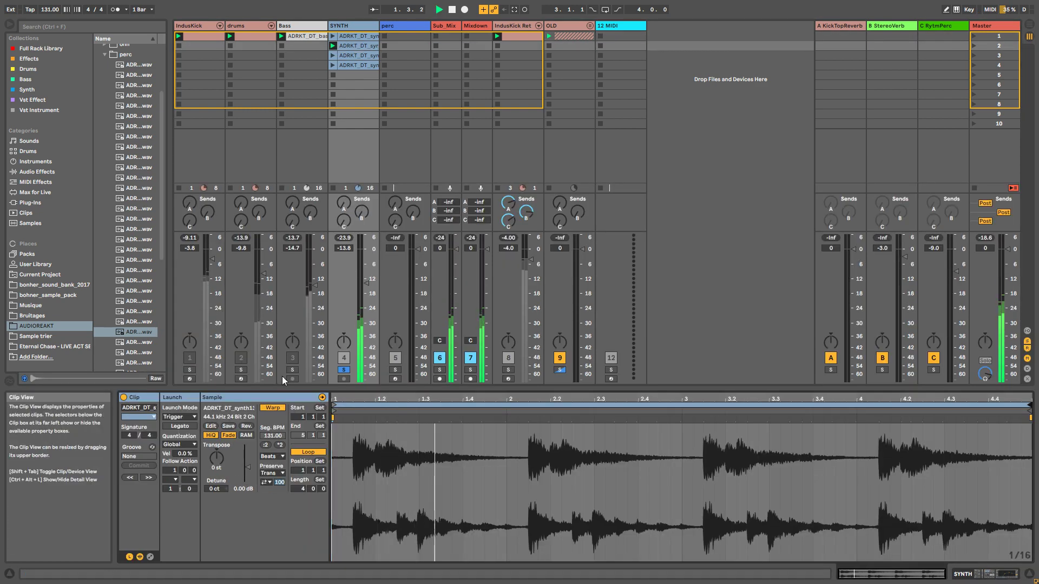
{"action": "double_click", "coordinate": [344, 25]}
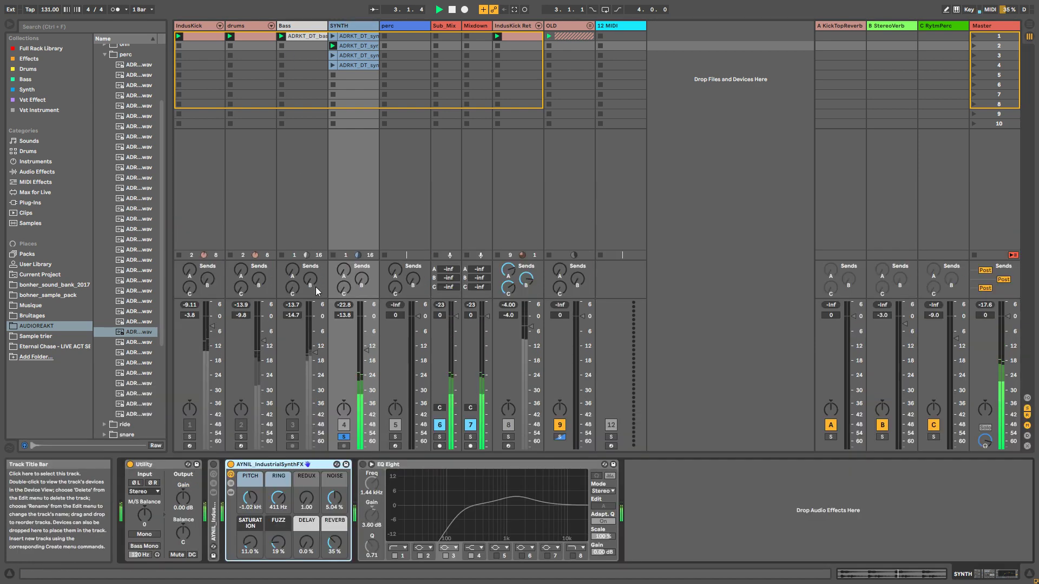
{"action": "left_click", "coordinate": [231, 465]}
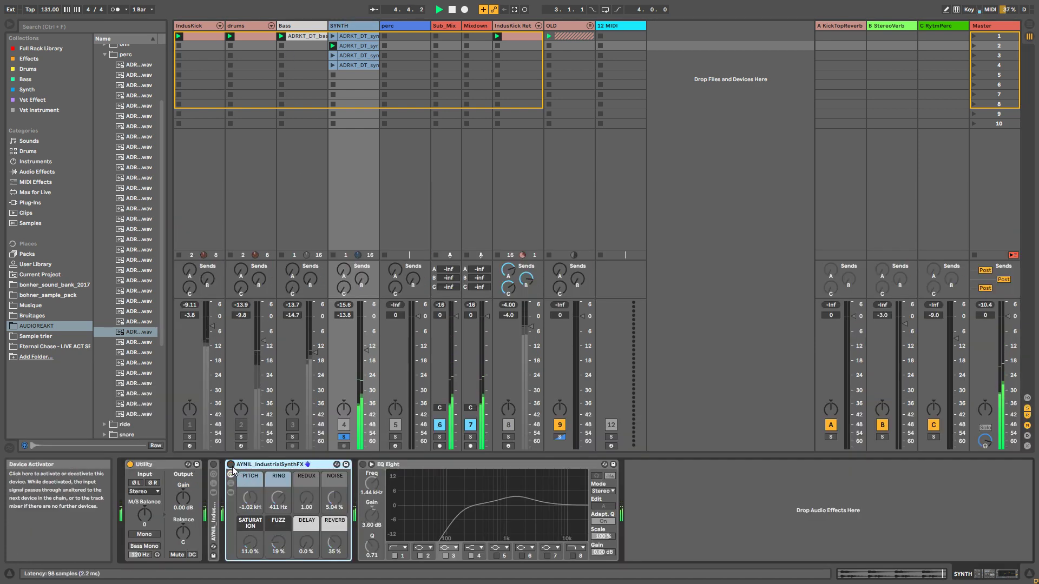
{"action": "left_click", "coordinate": [231, 465]}
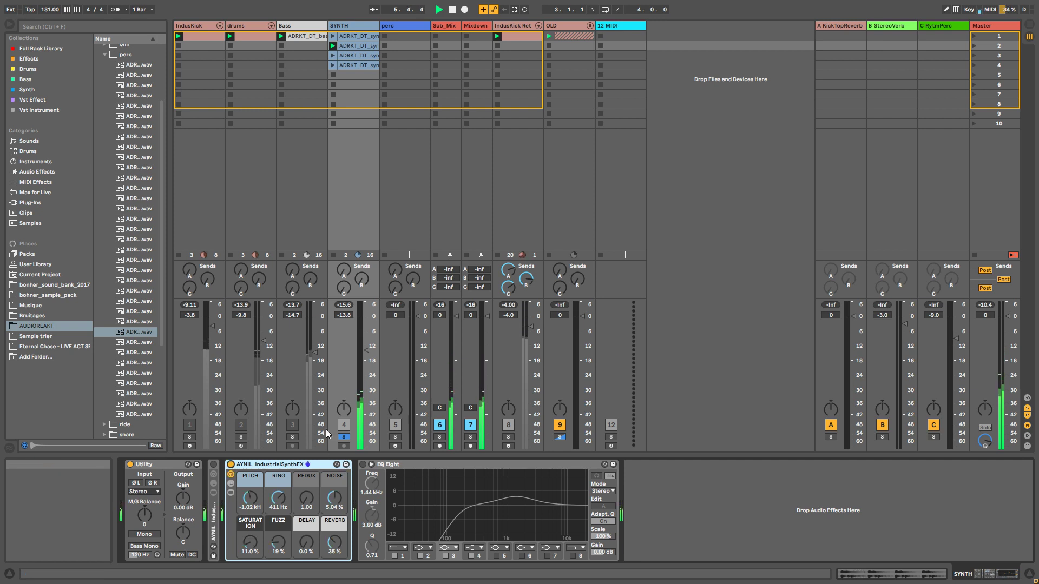
Step: Restart playback with the first SYNTH clip and compare it with the AYNIL_IndustrialSynthFX rack off and on
{"action": "left_click", "coordinate": [334, 36]}
{"action": "key", "text": "space"}
{"action": "key", "text": "space"}
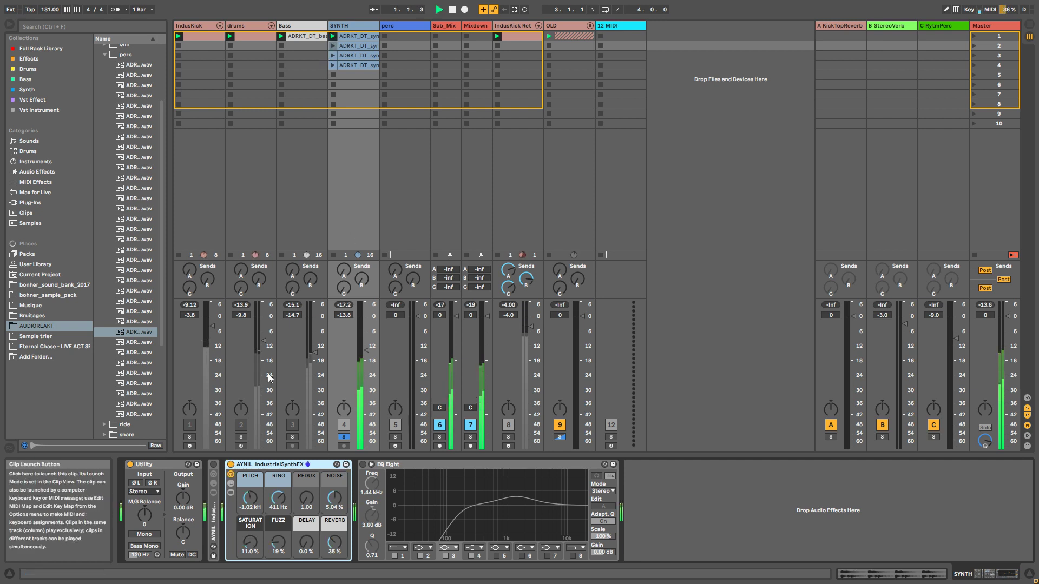
{"action": "left_click", "coordinate": [231, 465]}
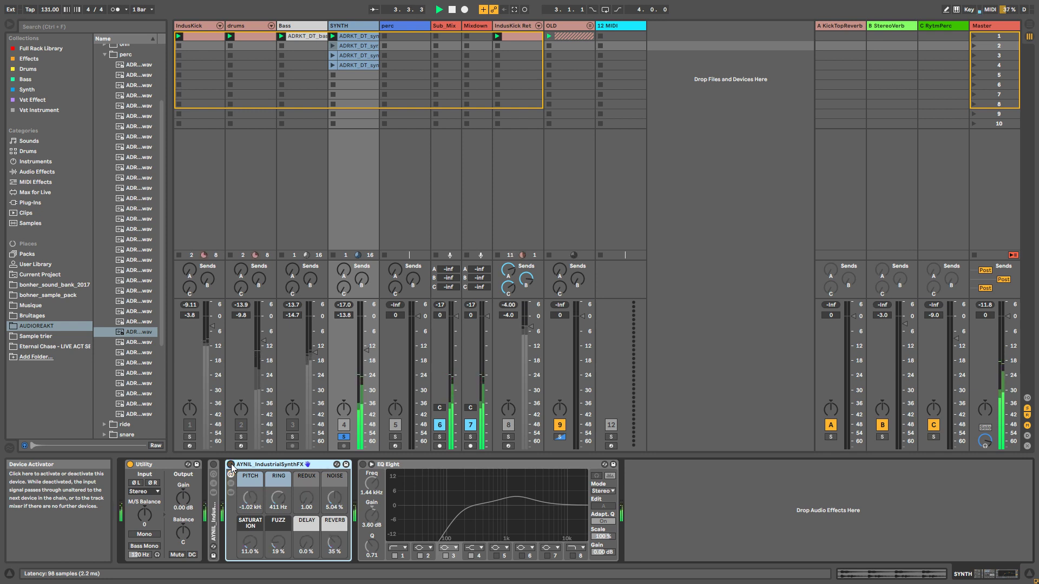
{"action": "left_click", "coordinate": [231, 465]}
Step: Unsolo the SYNTH track and play its fourth clip in the full mix with the effect rack off and on
{"action": "left_click", "coordinate": [343, 437]}
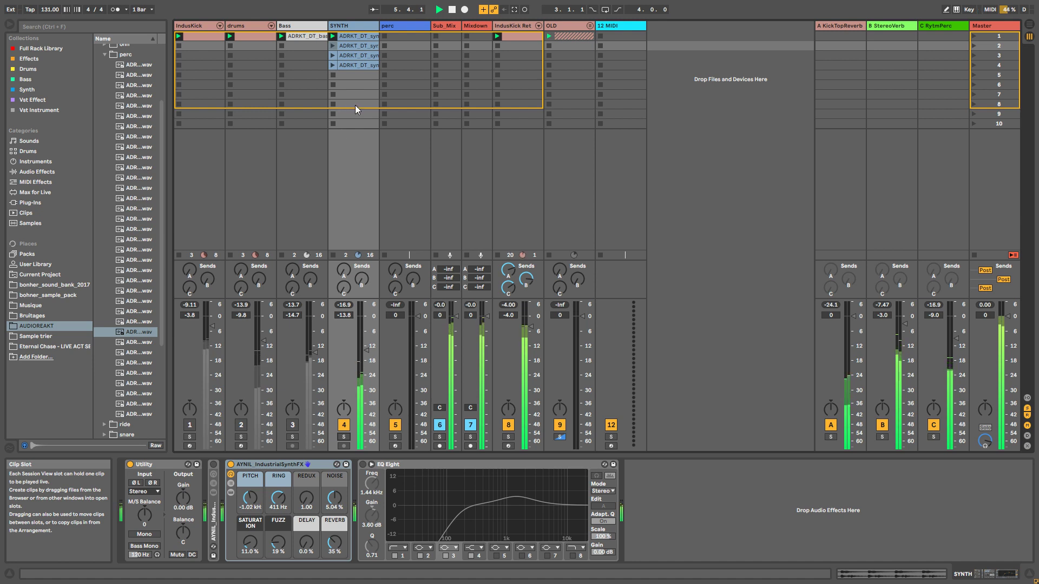
{"action": "left_click", "coordinate": [332, 65]}
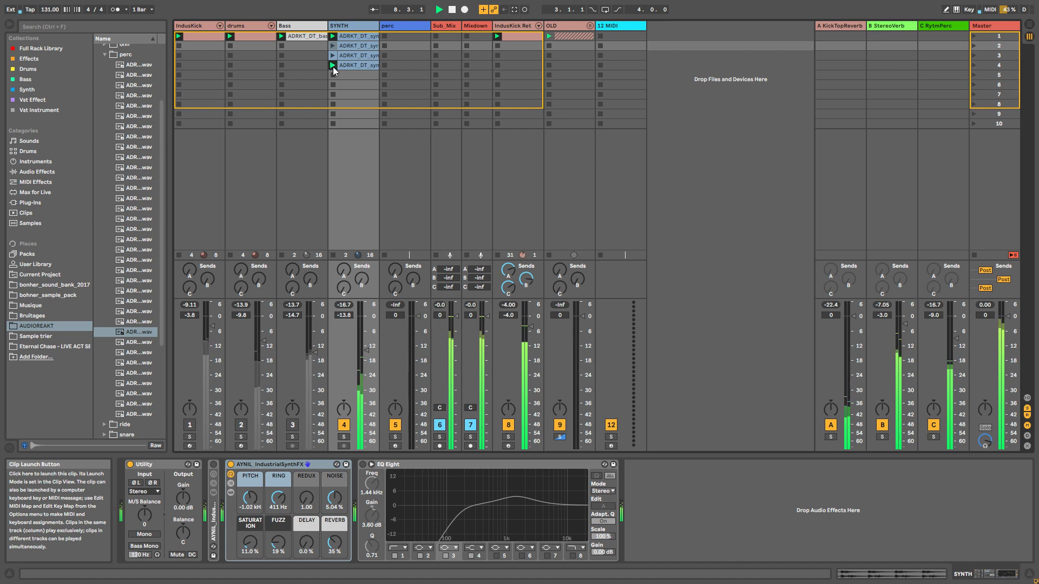
{"action": "left_click", "coordinate": [231, 464]}
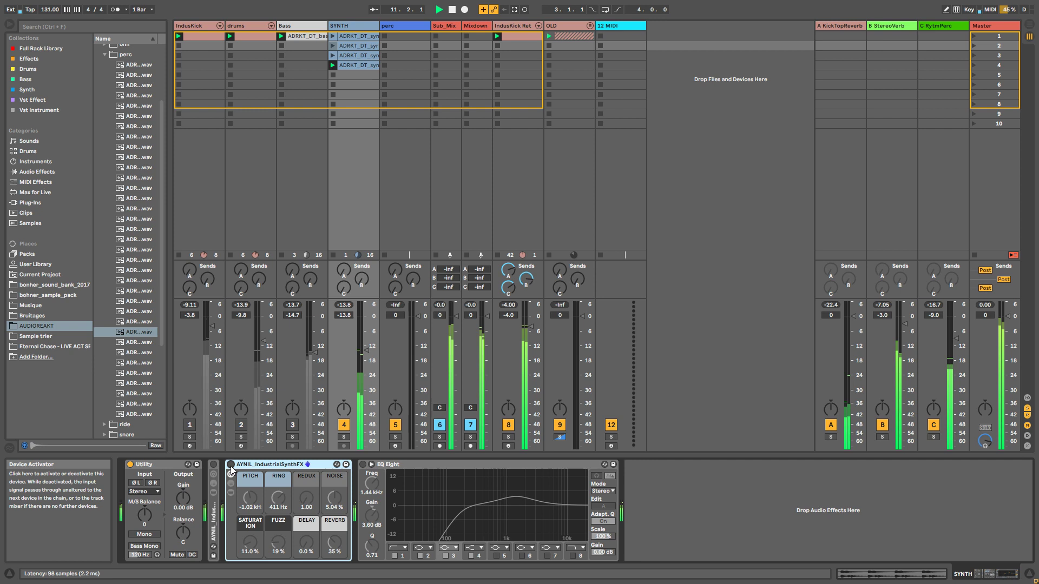
{"action": "left_click", "coordinate": [231, 465]}
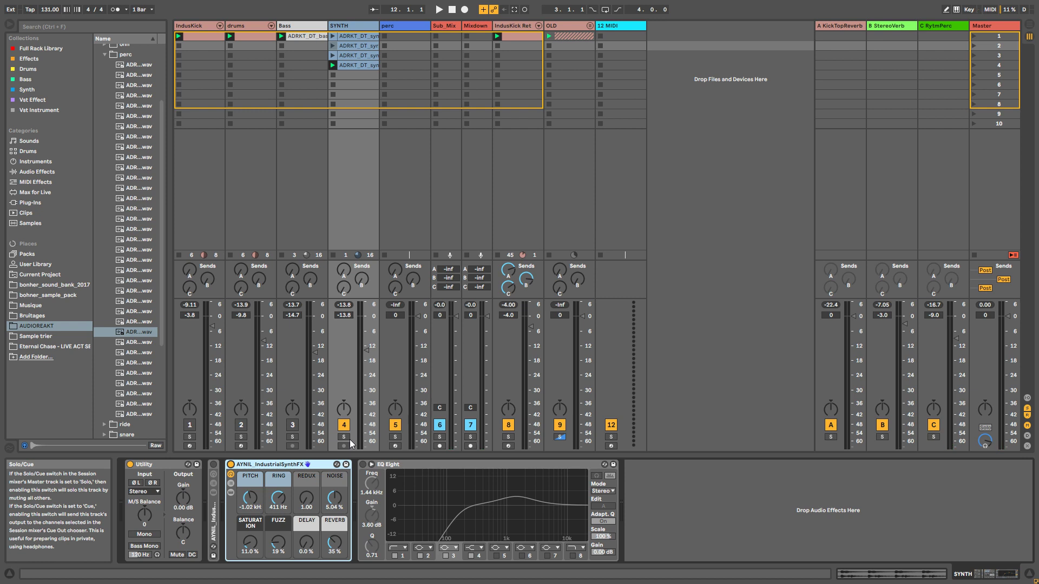
Step: Unfold the AYNIL_IndustrialSynthFX-1 rack, activate it in place of AYNIL_IndustrialSynthFX, and show the devices it contains
{"action": "double_click", "coordinate": [219, 529]}
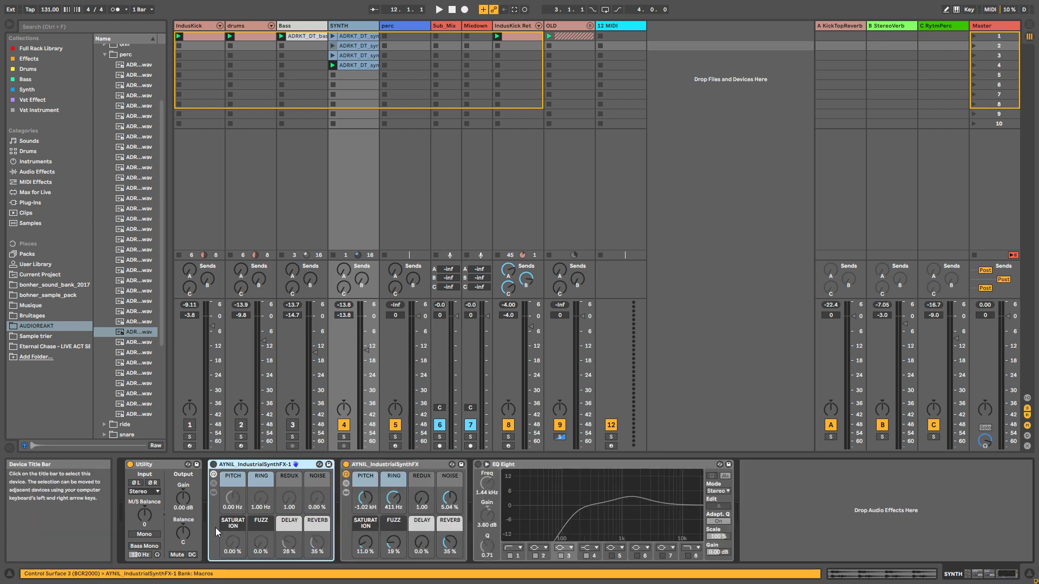
{"action": "left_click", "coordinate": [346, 464]}
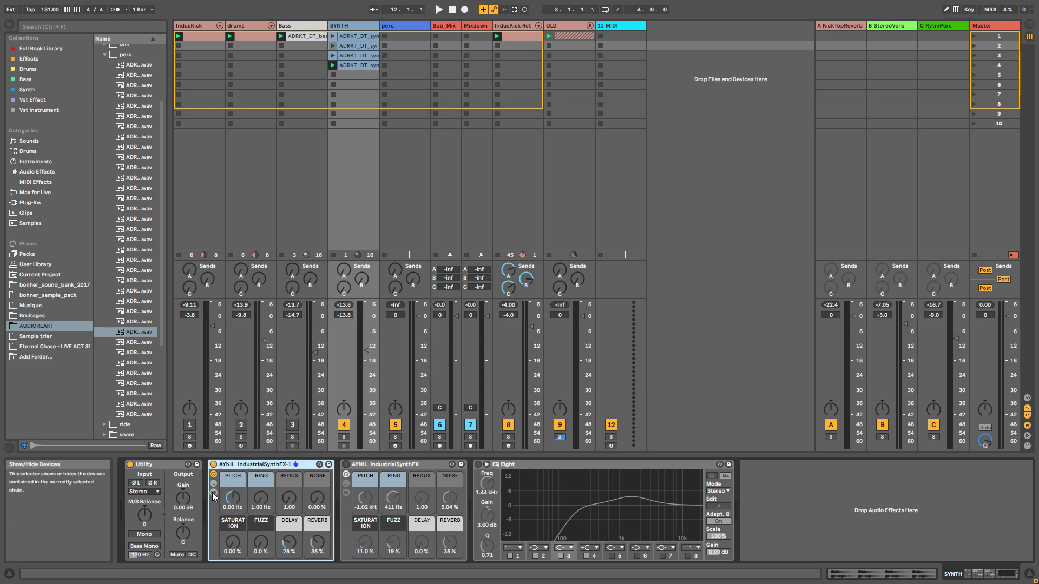
{"action": "left_click", "coordinate": [213, 493]}
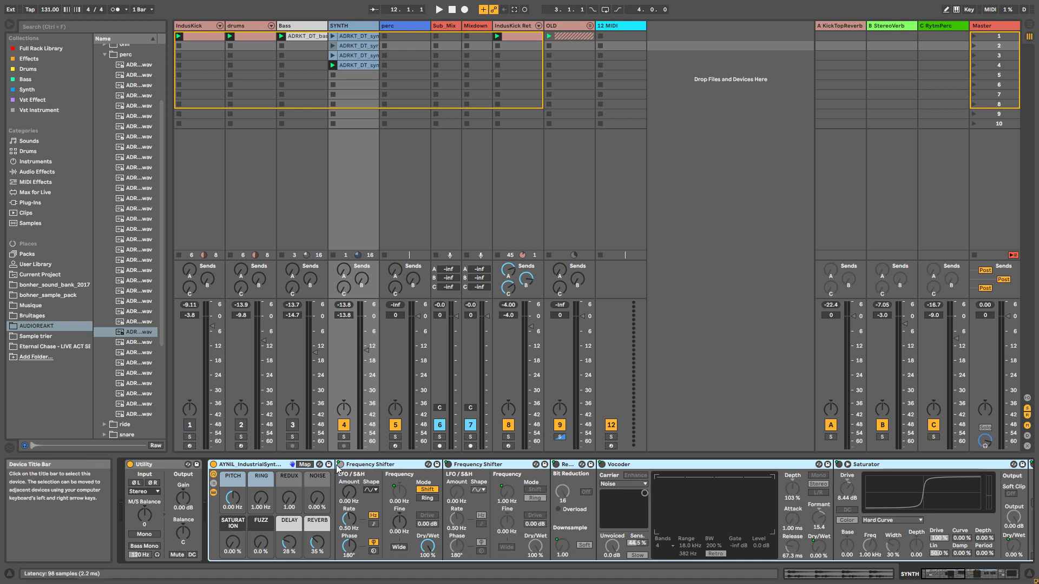
Step: Set the AYNIL_IndustrialSynthFX-1 rack's PITCH macro to about -551 Hz and solo the SYNTH track
{"action": "left_click", "coordinate": [366, 466]}
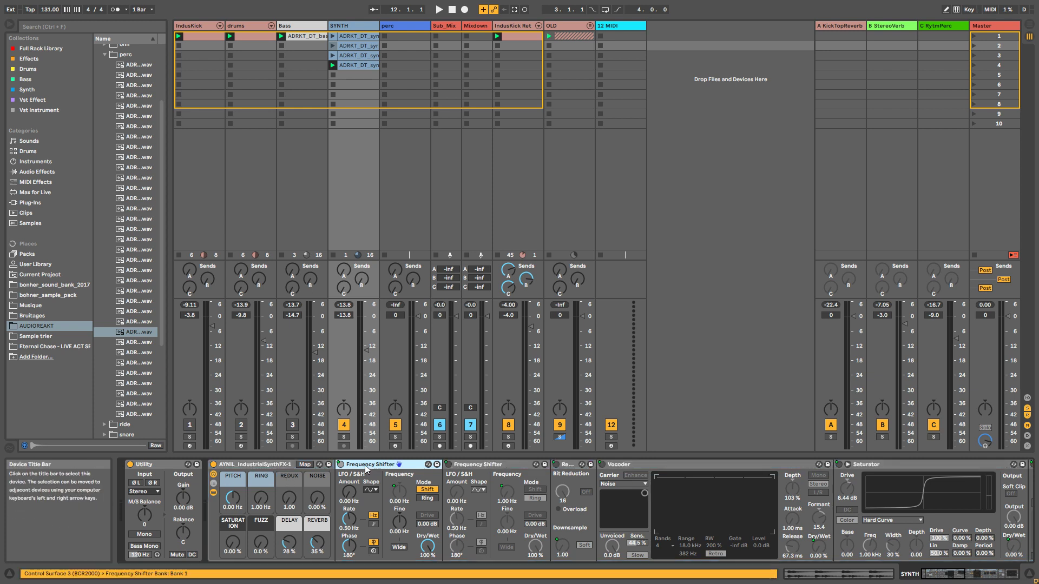
{"action": "left_click_drag", "start_coordinate": [231, 499], "coordinate": [232, 519]}
{"action": "left_click", "coordinate": [343, 436]}
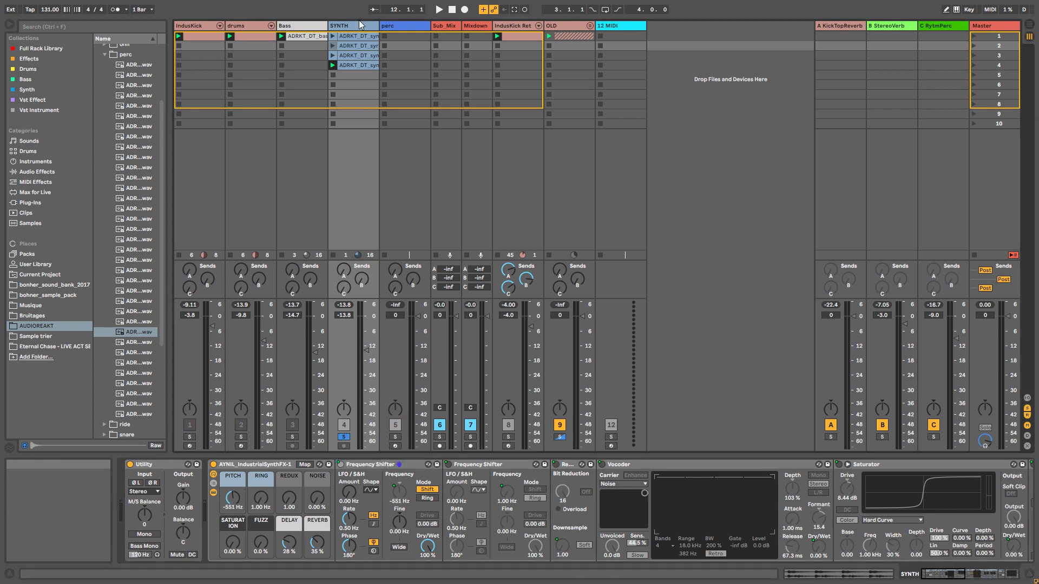
Step: Insert a MIDI track after SYNTH with a Wavetable instrument and set its oscillator 1 wavetable position to 66%
{"action": "key", "text": "ctrl+shift+t"}
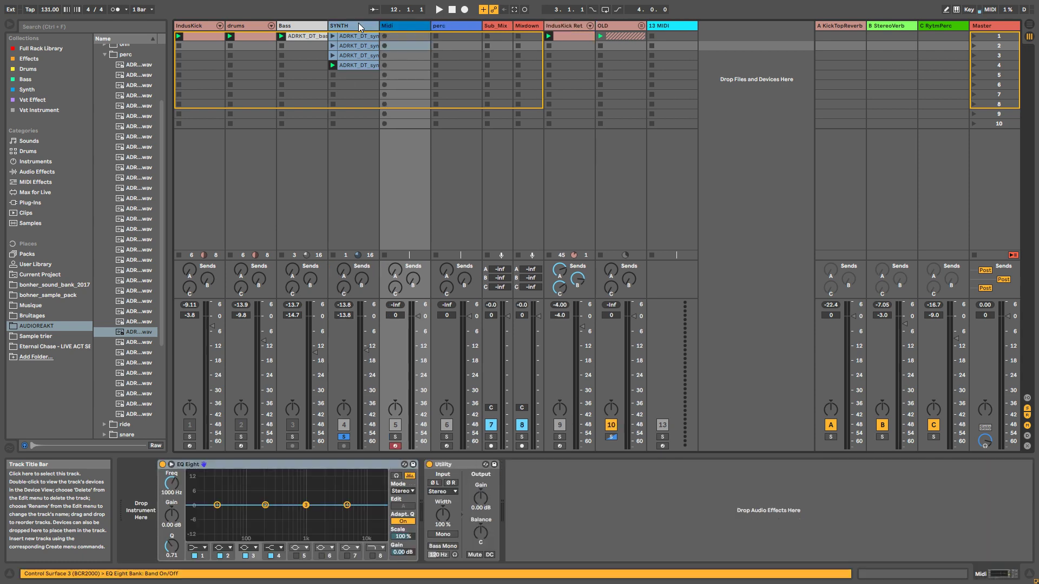
{"action": "left_click", "coordinate": [37, 163]}
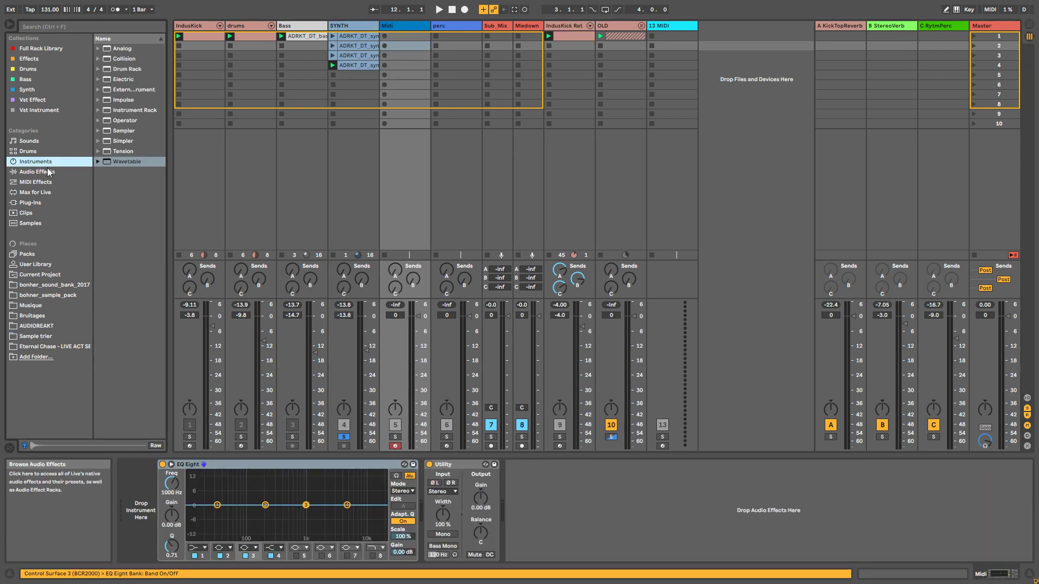
{"action": "left_click_drag", "start_coordinate": [115, 162], "coordinate": [410, 206]}
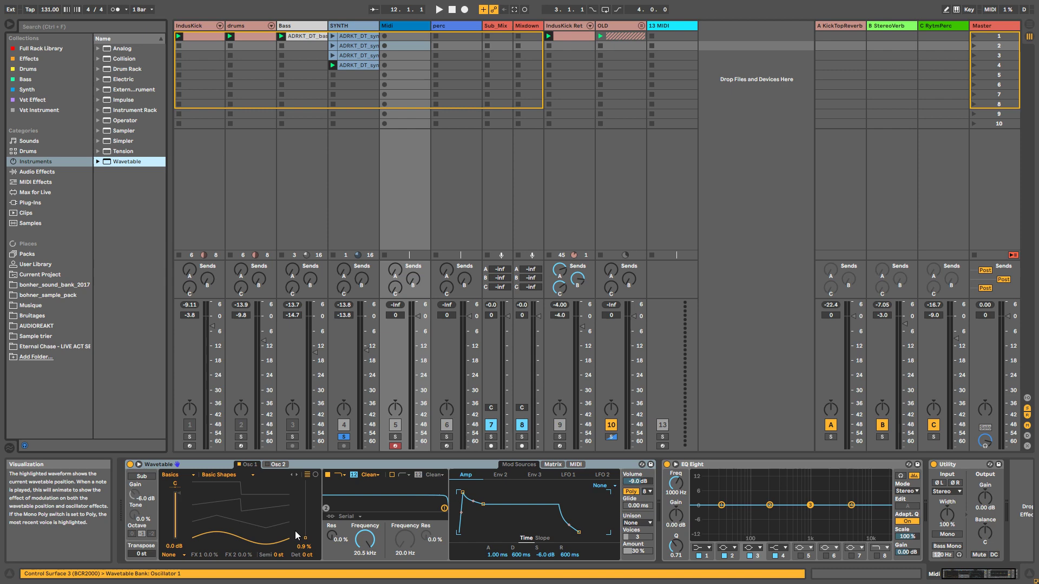
{"action": "left_click_drag", "start_coordinate": [305, 533], "coordinate": [305, 503]}
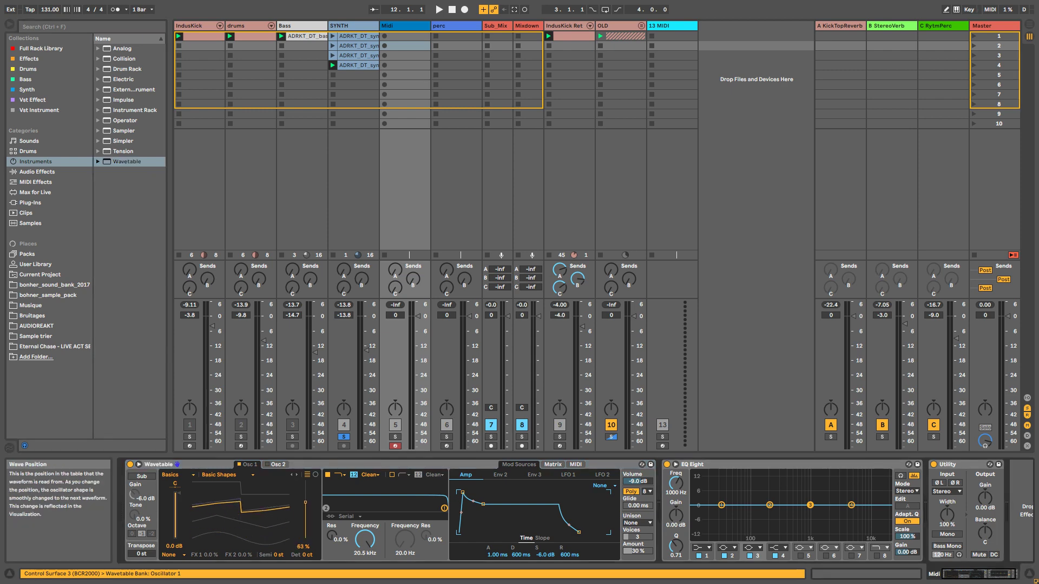
Step: Copy the AYNIL_IndustrialSynthFX-1 rack from the SYNTH track to the Midi track, directly after Wavetable
{"action": "left_click", "coordinate": [347, 27]}
{"action": "left_click", "coordinate": [393, 26]}
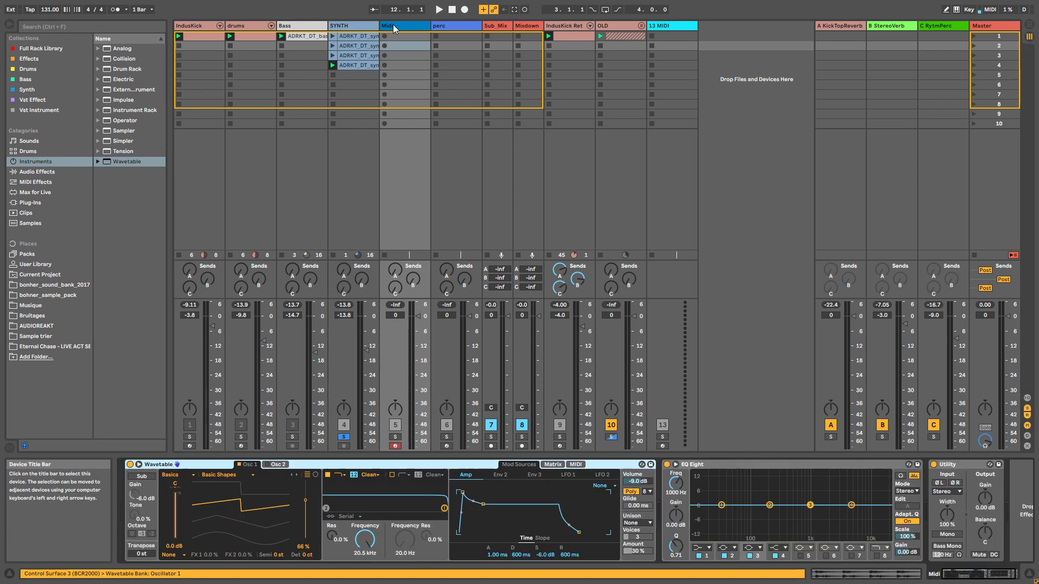
{"action": "left_click_drag", "start_coordinate": [659, 457], "coordinate": [659, 489]}
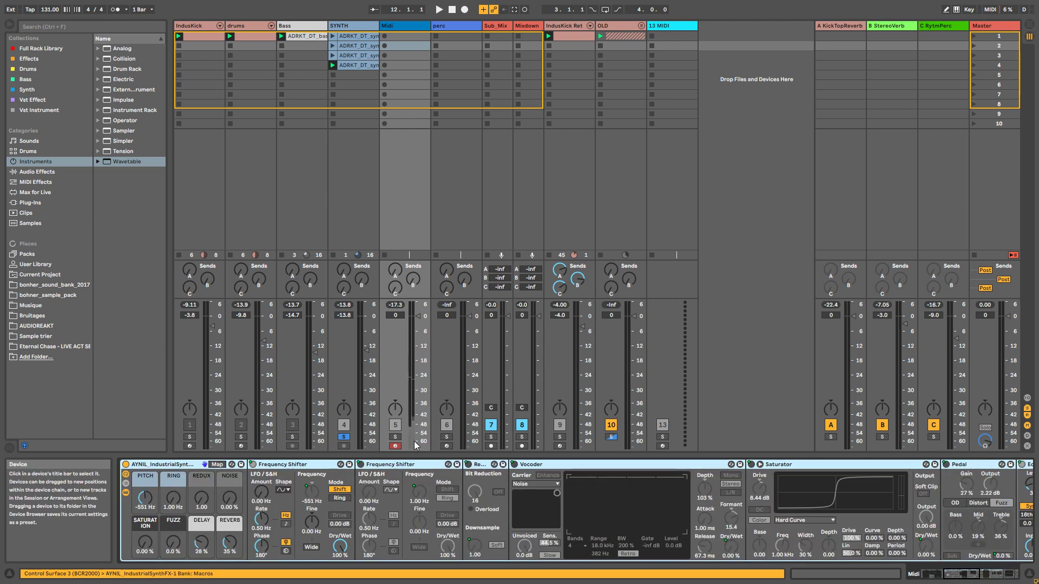
Step: Solo the Midi track and reset its rack's PITCH macro to 0.00 Hz
{"action": "left_click", "coordinate": [394, 437]}
{"action": "left_click", "coordinate": [918, 575]}
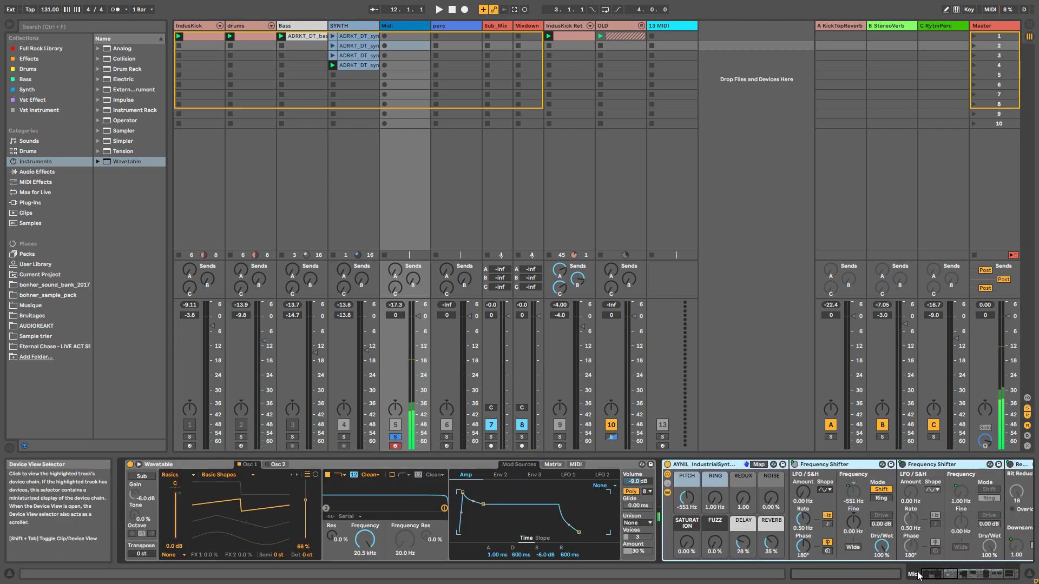
{"action": "double_click", "coordinate": [692, 505]}
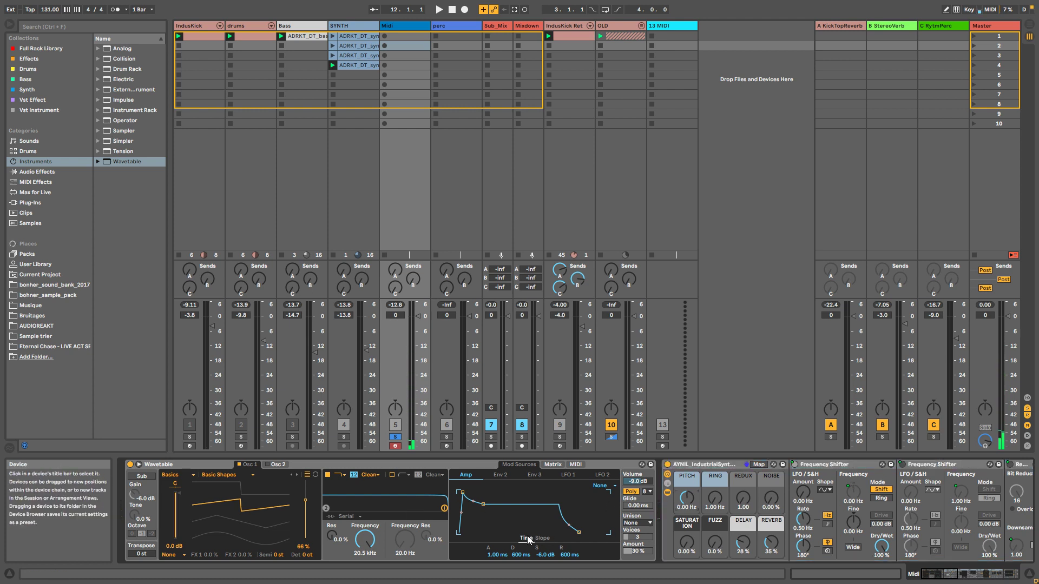
Step: Shape Wavetable's Amp envelope into a short pluck with 0.00 ms attack, 335 ms decay and -inf dB sustain
{"action": "left_click_drag", "start_coordinate": [544, 554], "coordinate": [544, 583]}
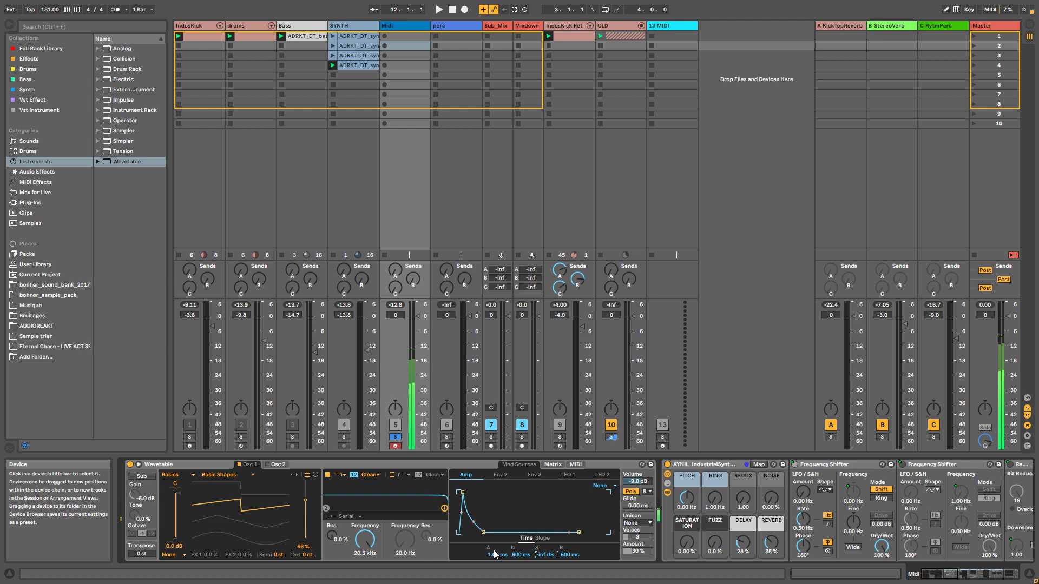
{"action": "left_click_drag", "start_coordinate": [496, 556], "coordinate": [518, 565]}
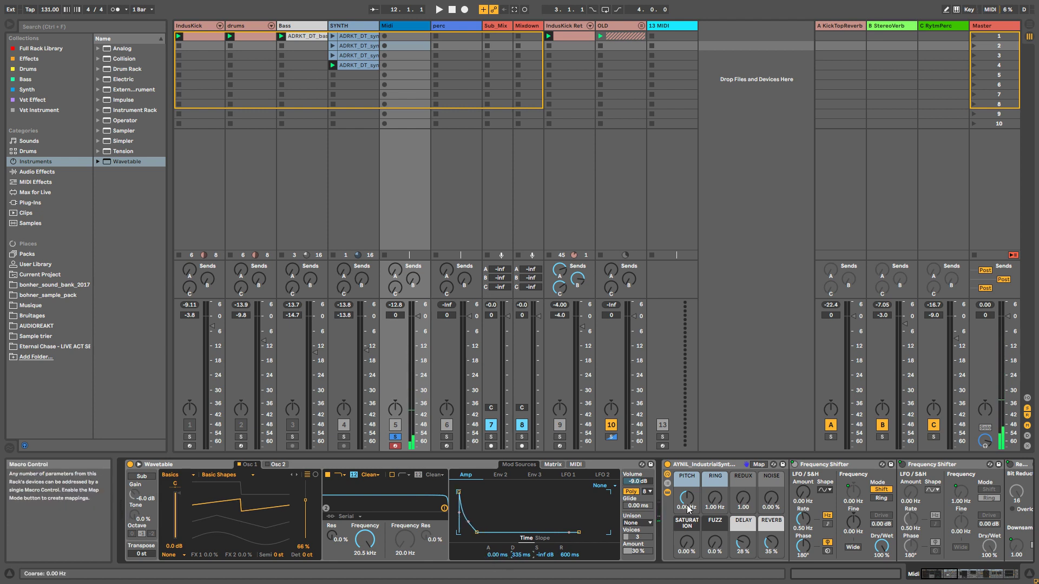
Step: Try the rack's PITCH macro at different shifts, including 394 Hz, and reset it to 0.00 Hz
{"action": "mouse_move", "coordinate": [687, 501]}
{"action": "left_mouse_down"}
{"action": "mouse_move", "coordinate": [687, 484]}
{"action": "mouse_move", "coordinate": [690, 518]}
{"action": "left_mouse_up"}
{"action": "left_click_drag", "start_coordinate": [687, 498], "coordinate": [686, 493]}
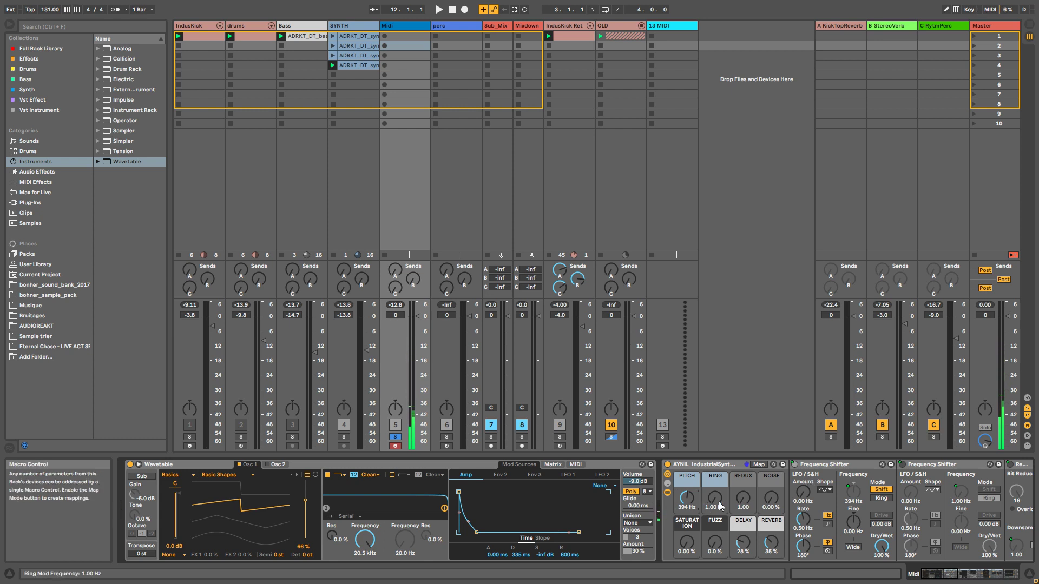
{"action": "double_click", "coordinate": [691, 501]}
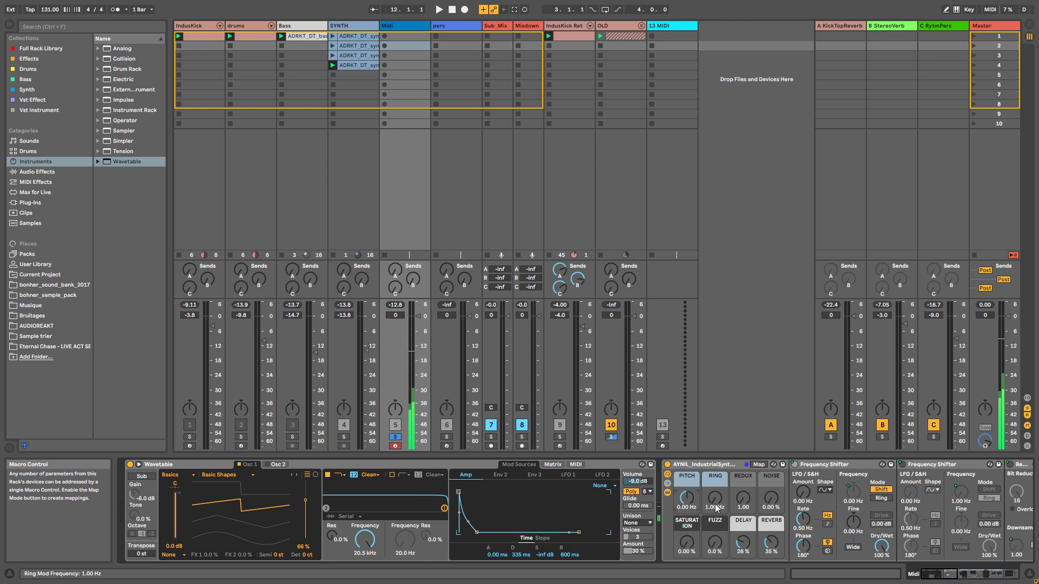
Step: Try the rack's RING macro from 4.93 Hz up through 511 Hz to 1.00 kHz, and reset it to 1.00 Hz
{"action": "left_click_drag", "start_coordinate": [715, 508], "coordinate": [716, 502]}
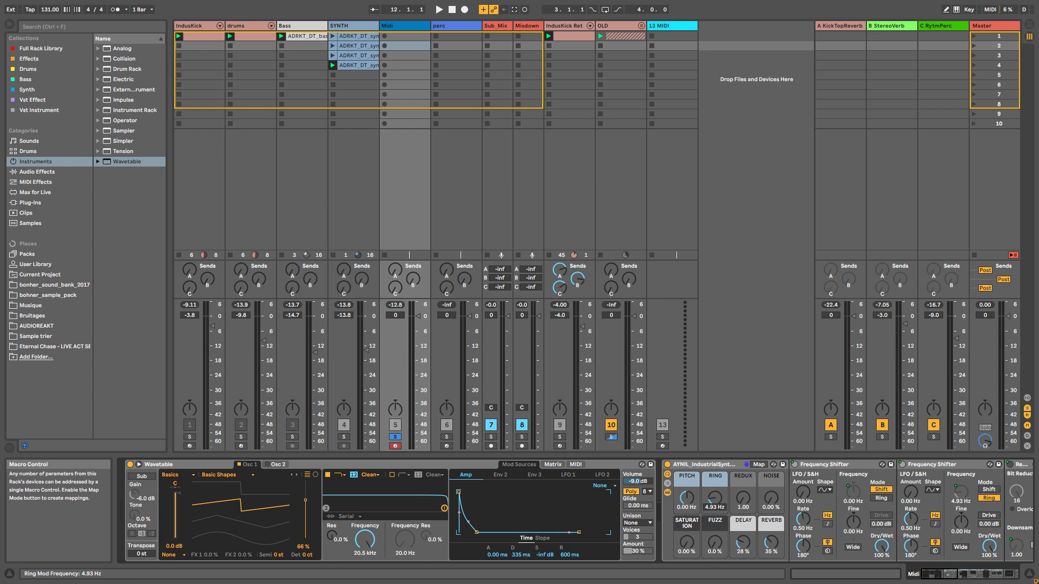
{"action": "left_click_drag", "start_coordinate": [716, 500], "coordinate": [716, 477]}
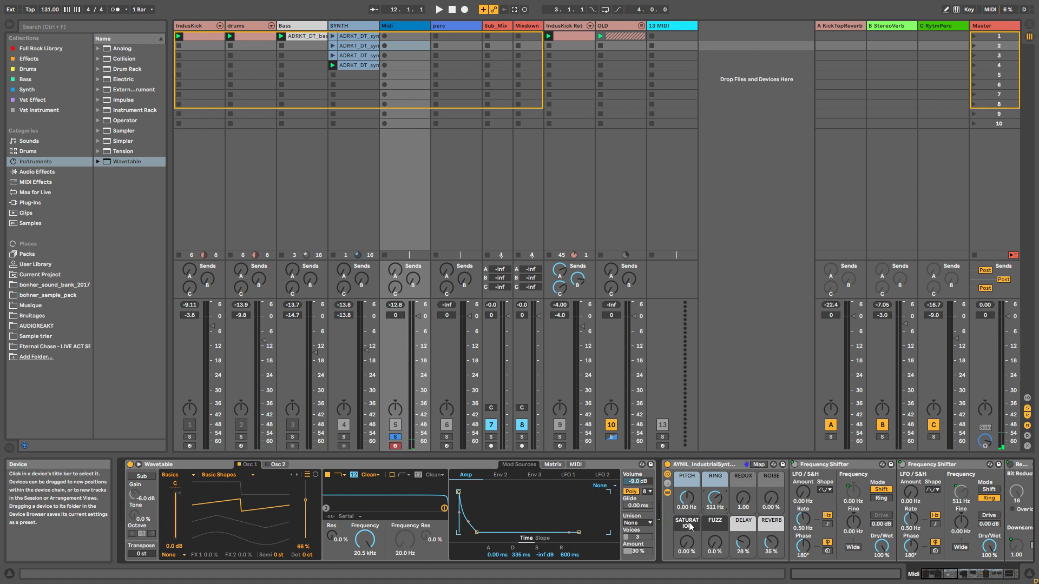
{"action": "key", "text": "ctrl+z"}
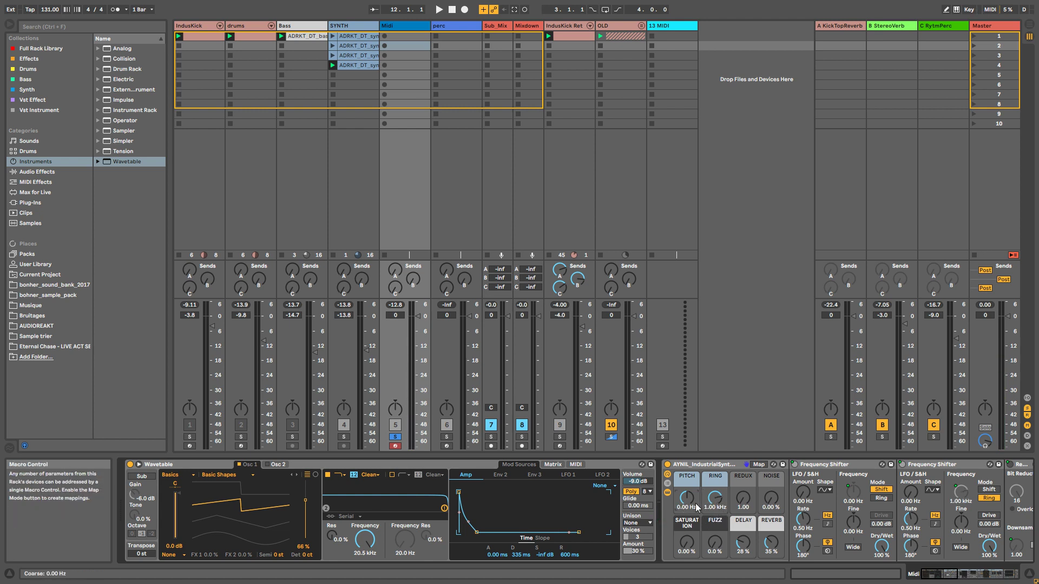
{"action": "double_click", "coordinate": [715, 502]}
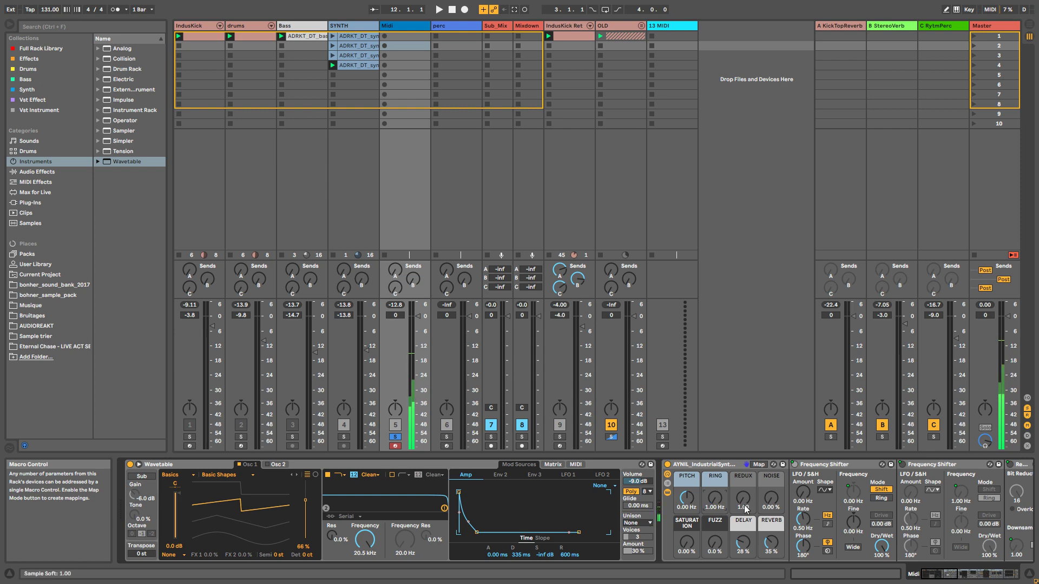
Step: Try the rack's REDUX macro at 2.94 and up to 16.0, and reset it to 1.00
{"action": "left_click_drag", "start_coordinate": [744, 509], "coordinate": [745, 505]}
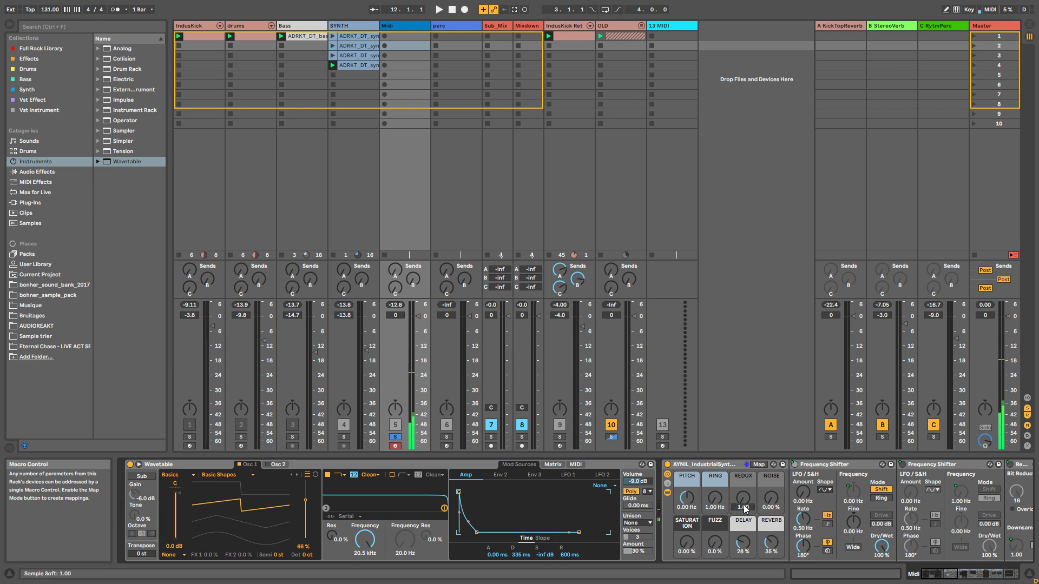
{"action": "left_click", "coordinate": [946, 578]}
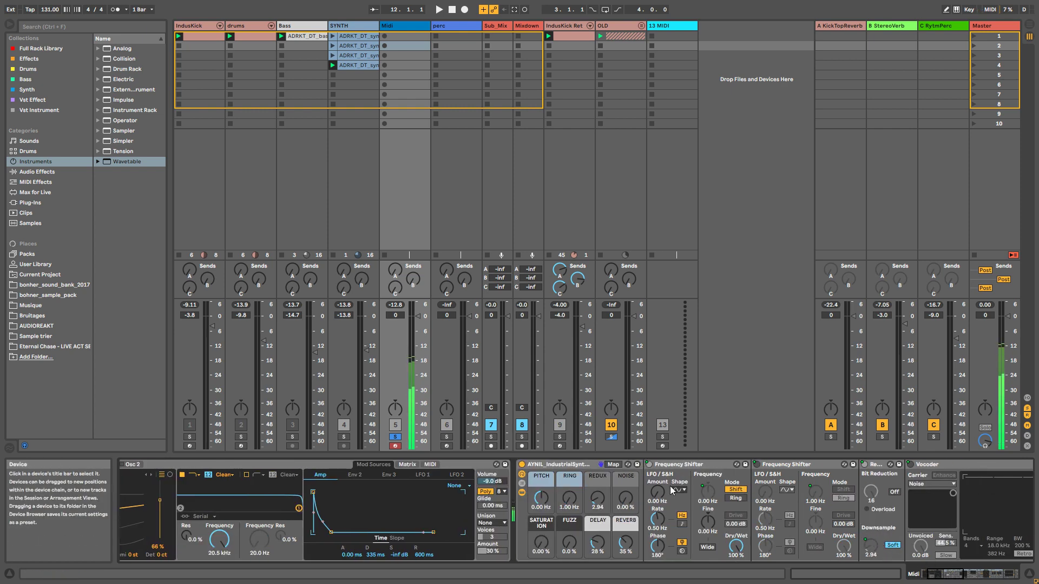
{"action": "left_click_drag", "start_coordinate": [598, 498], "coordinate": [598, 486]}
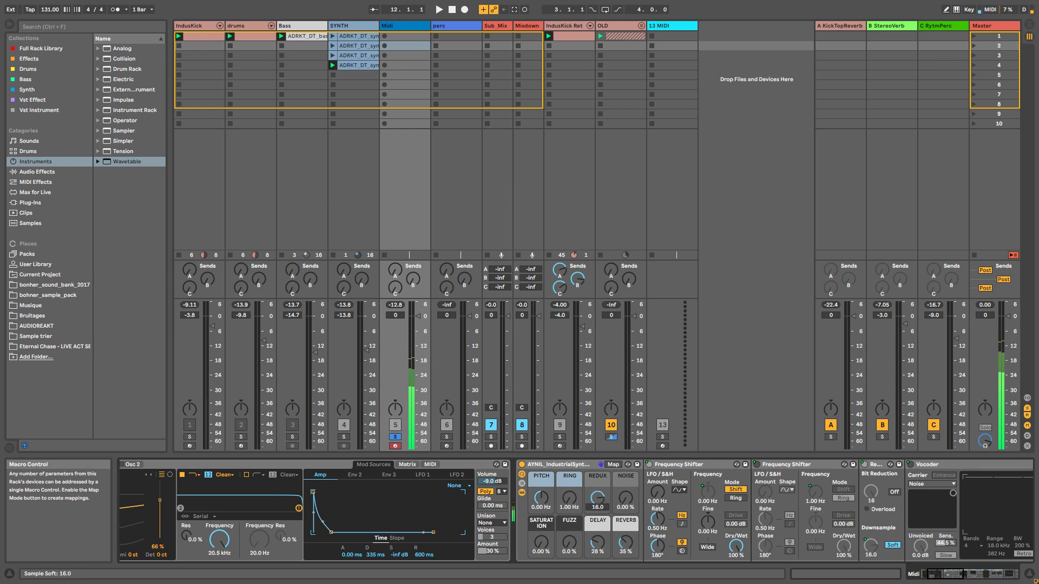
{"action": "left_click_drag", "start_coordinate": [597, 498], "coordinate": [597, 536]}
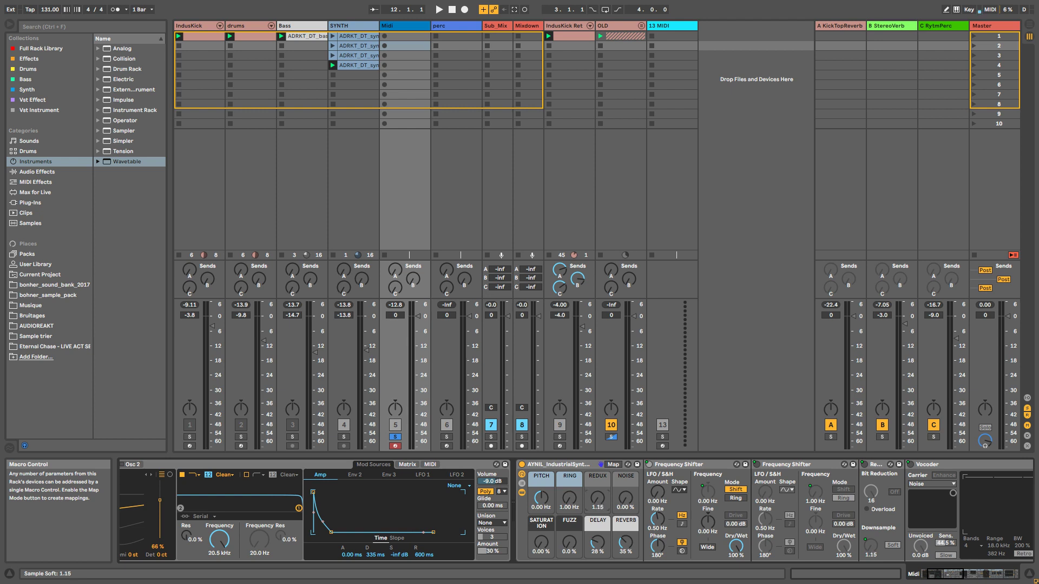
{"action": "left_click_drag", "start_coordinate": [597, 514], "coordinate": [597, 536]}
Step: Try the rack's NOISE macro at 4.09 % and reset it to 0.00 %
{"action": "left_click_drag", "start_coordinate": [625, 505], "coordinate": [624, 498]}
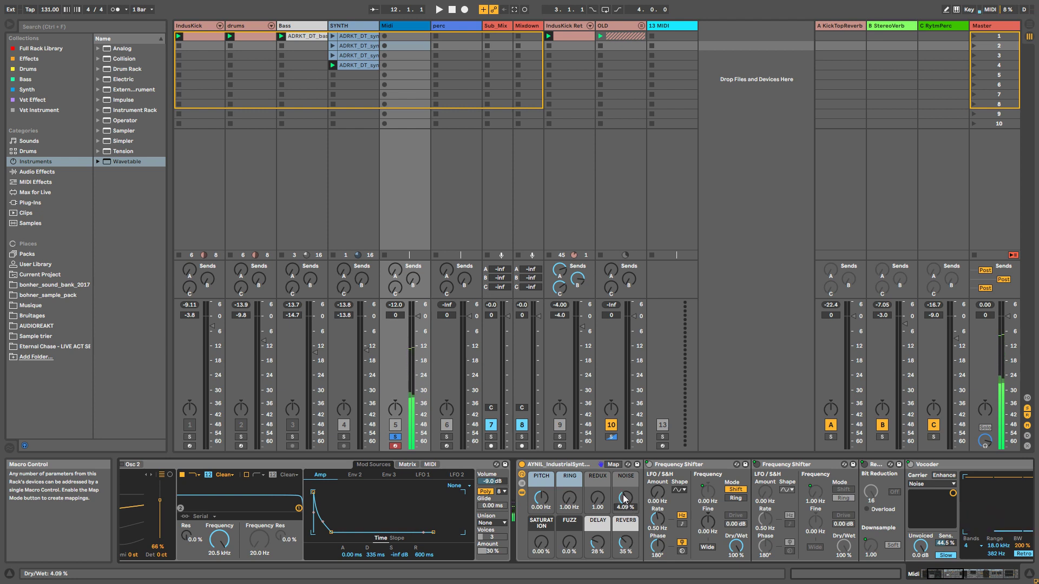
{"action": "double_click", "coordinate": [624, 498]}
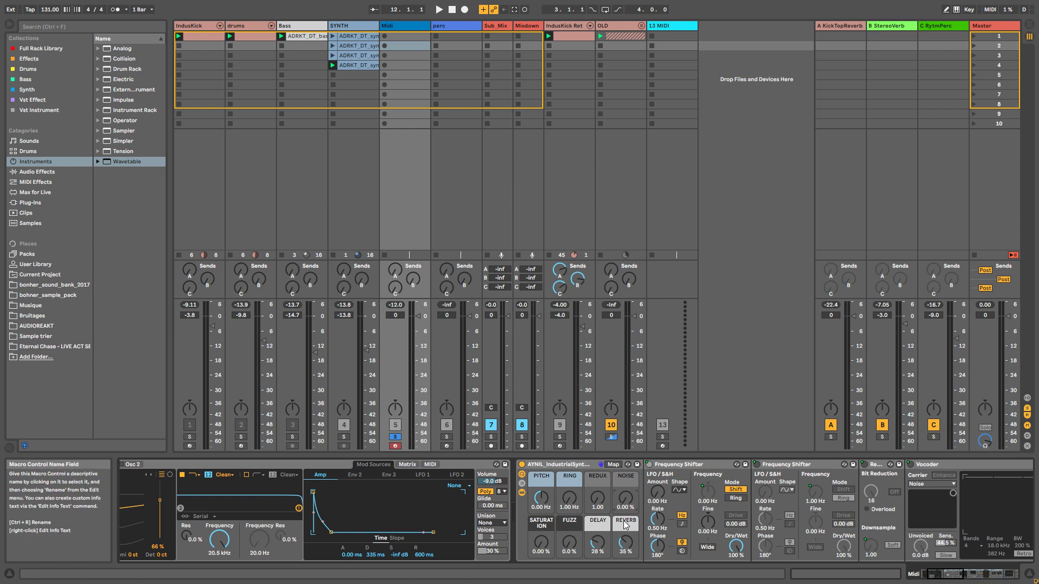
{"action": "left_click_drag", "start_coordinate": [628, 509], "coordinate": [590, 554]}
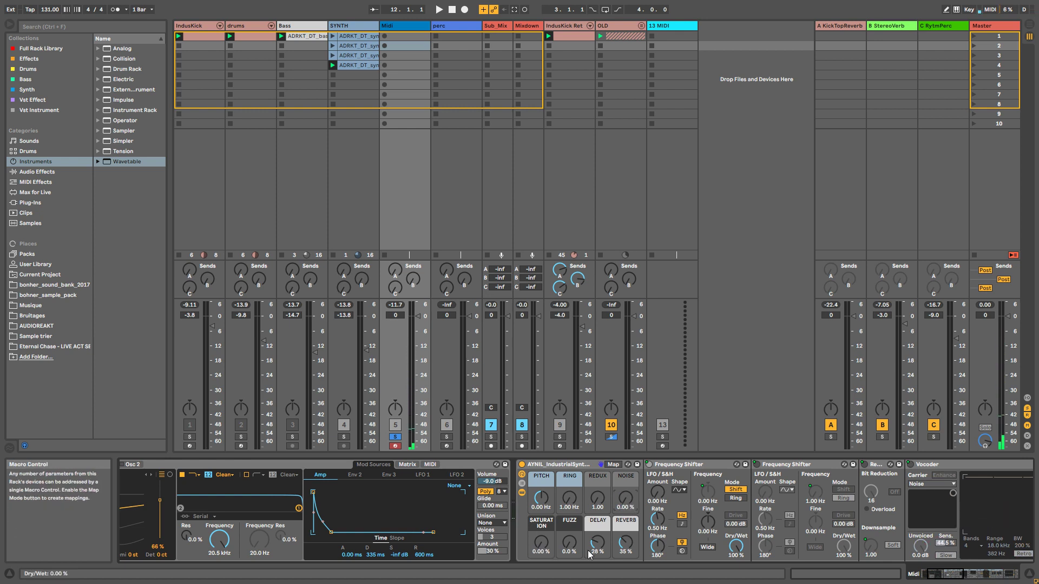
Step: Inspect the rack's Saturator device and try the SATURATION macro at 59.8 %, 55.1 % and 42.5 %
{"action": "left_click_drag", "start_coordinate": [948, 574], "coordinate": [969, 573]}
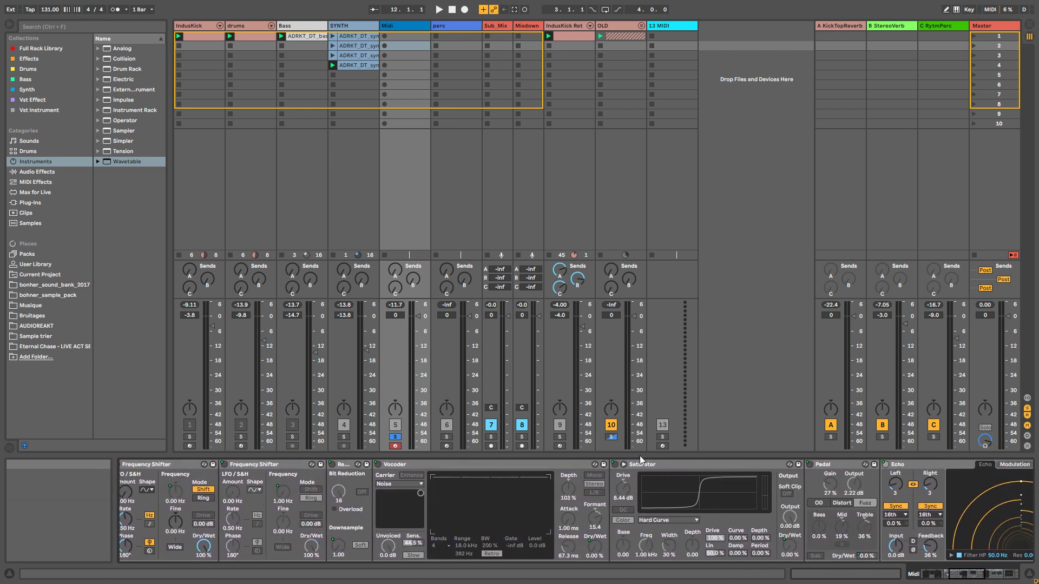
{"action": "left_click", "coordinate": [678, 478]}
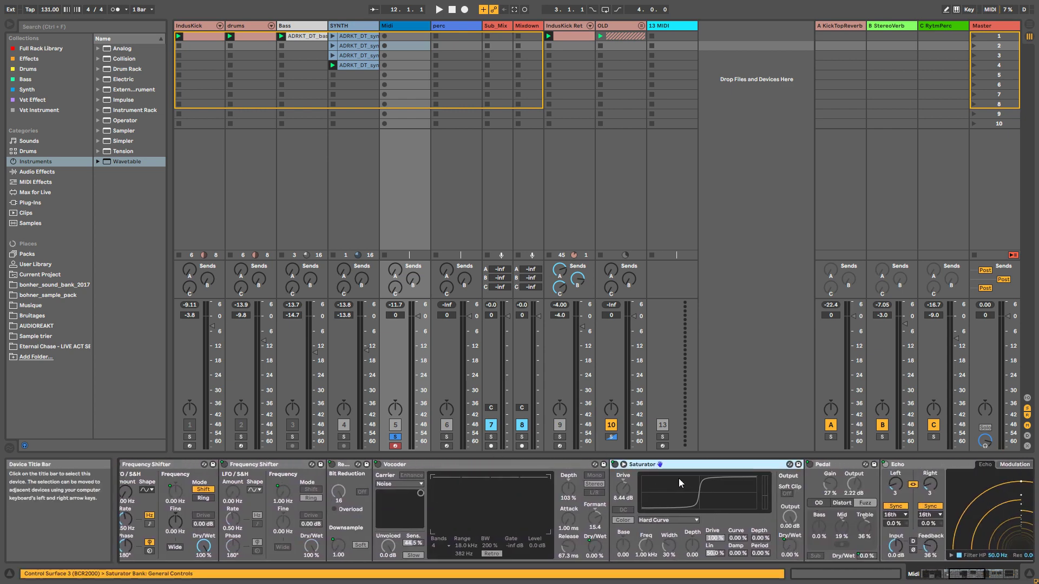
{"action": "scroll", "coordinate": [971, 578], "scroll_direction": "left", "scroll_amount": 2}
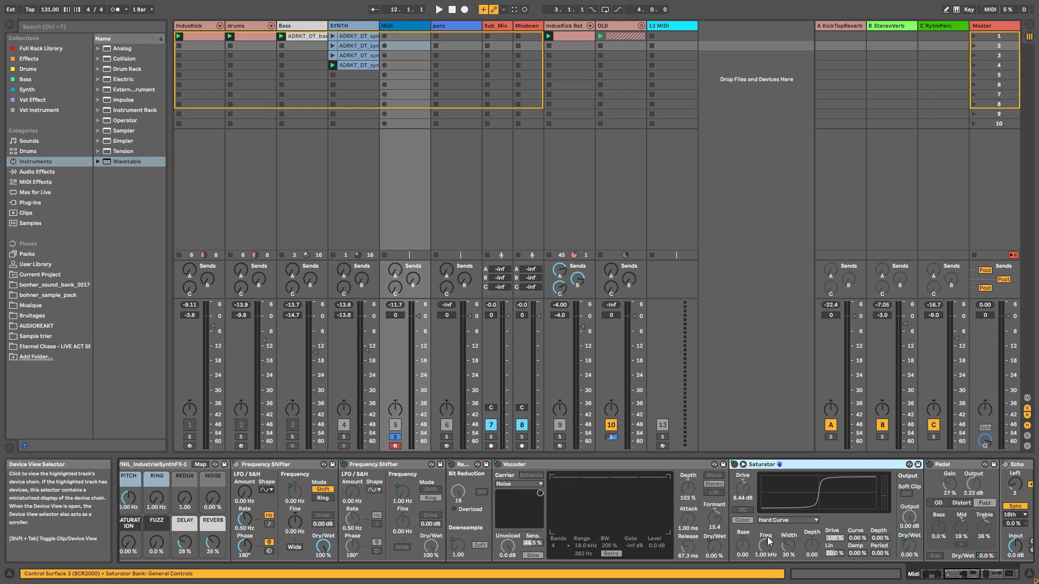
{"action": "left_click_drag", "start_coordinate": [130, 548], "coordinate": [131, 519]}
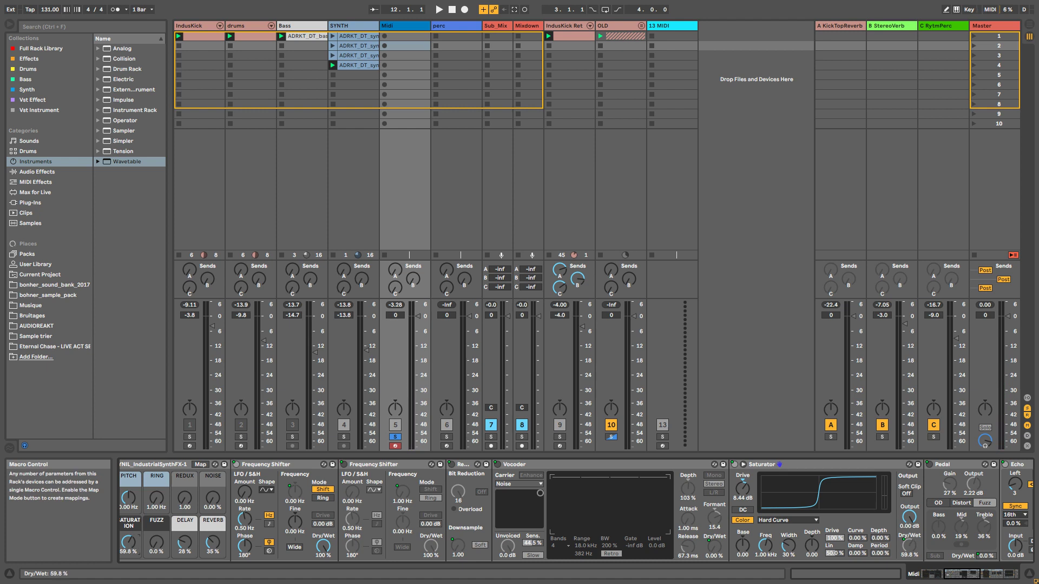
{"action": "left_click_drag", "start_coordinate": [128, 541], "coordinate": [128, 544]}
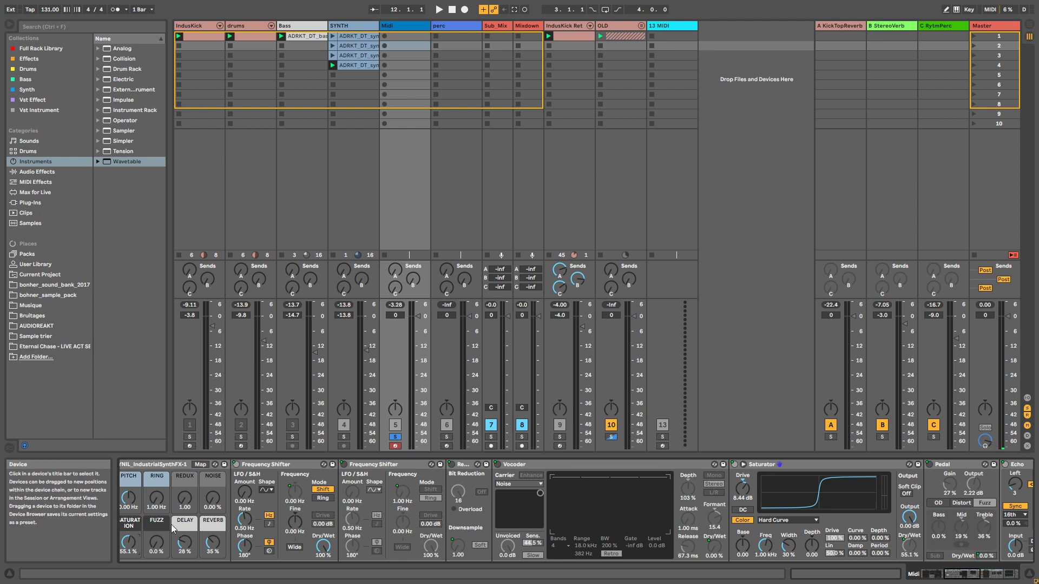
{"action": "left_click_drag", "start_coordinate": [128, 542], "coordinate": [128, 550]}
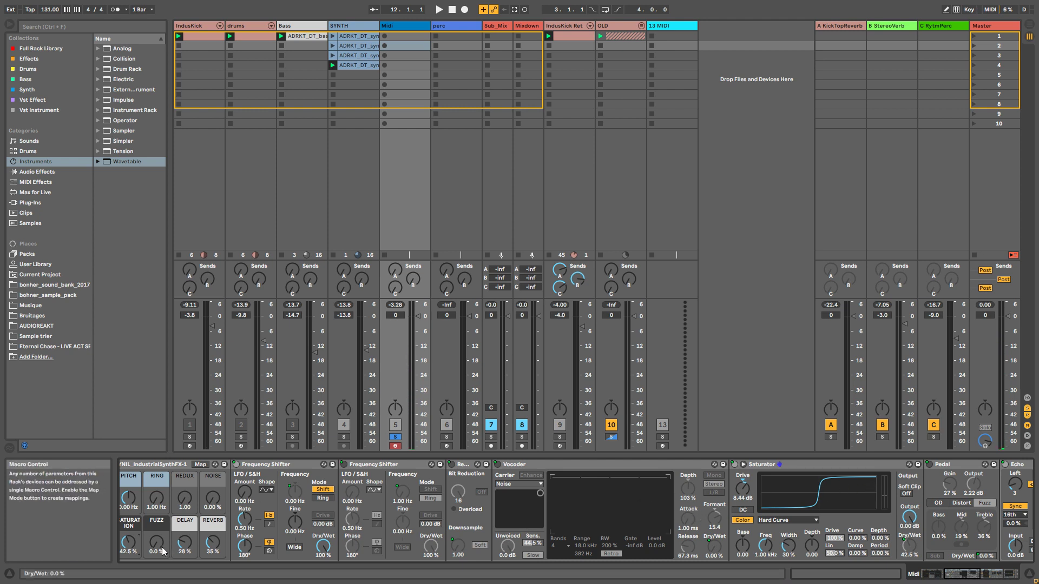
Step: Try the rack's FUZZ macro up to 83 % and reset it to 0.0 %
{"action": "left_click_drag", "start_coordinate": [156, 543], "coordinate": [156, 514]}
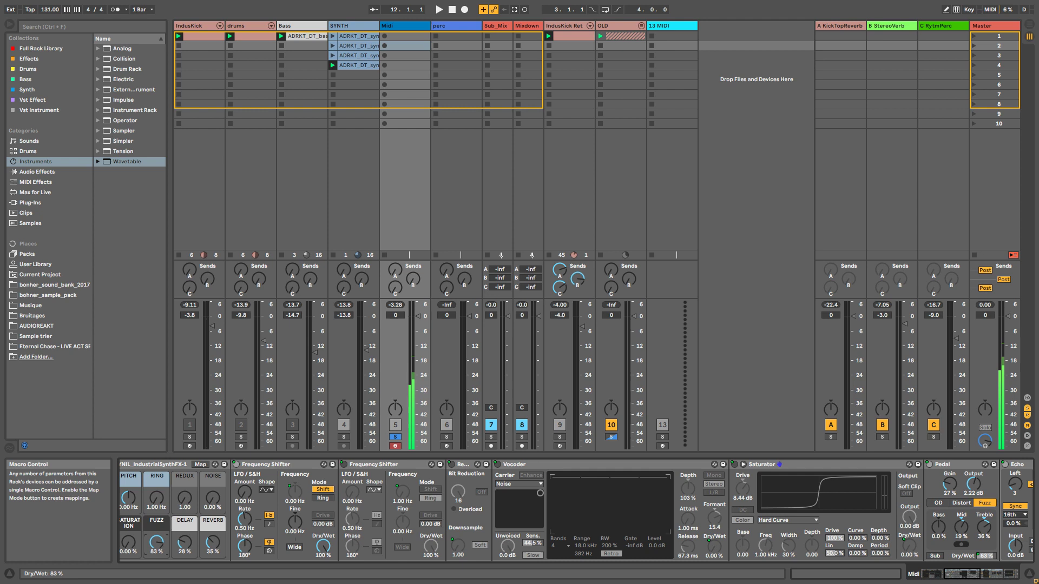
{"action": "left_click_drag", "start_coordinate": [156, 541], "coordinate": [156, 550]}
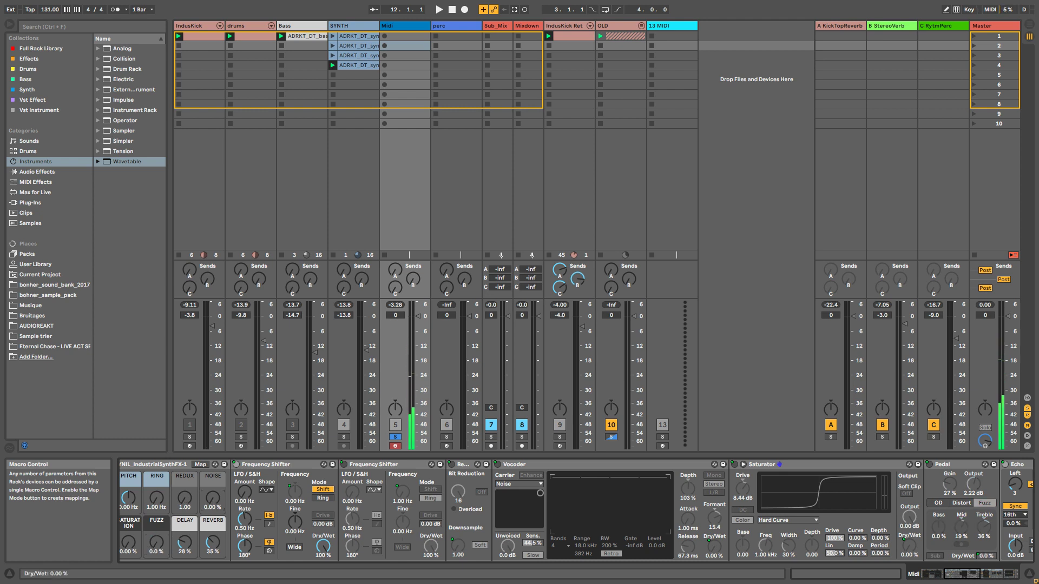
Step: Combine the rack's macros with NOISE at 3.86 %, FUZZ at 50 % and SATURATION at 19.7 %
{"action": "left_click_drag", "start_coordinate": [212, 498], "coordinate": [212, 496]}
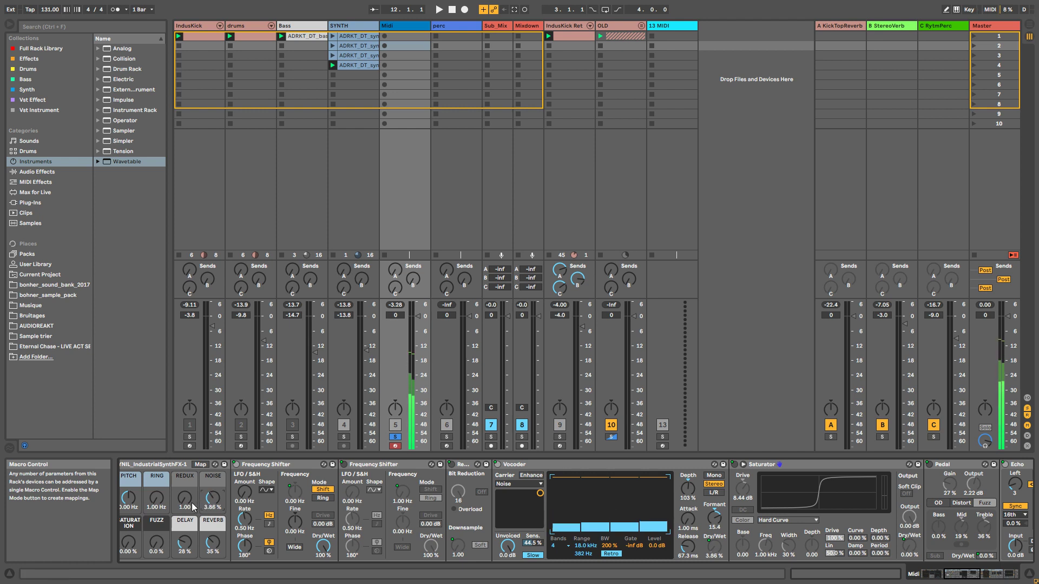
{"action": "left_click_drag", "start_coordinate": [157, 542], "coordinate": [156, 507]}
{"action": "left_click_drag", "start_coordinate": [129, 542], "coordinate": [128, 539]}
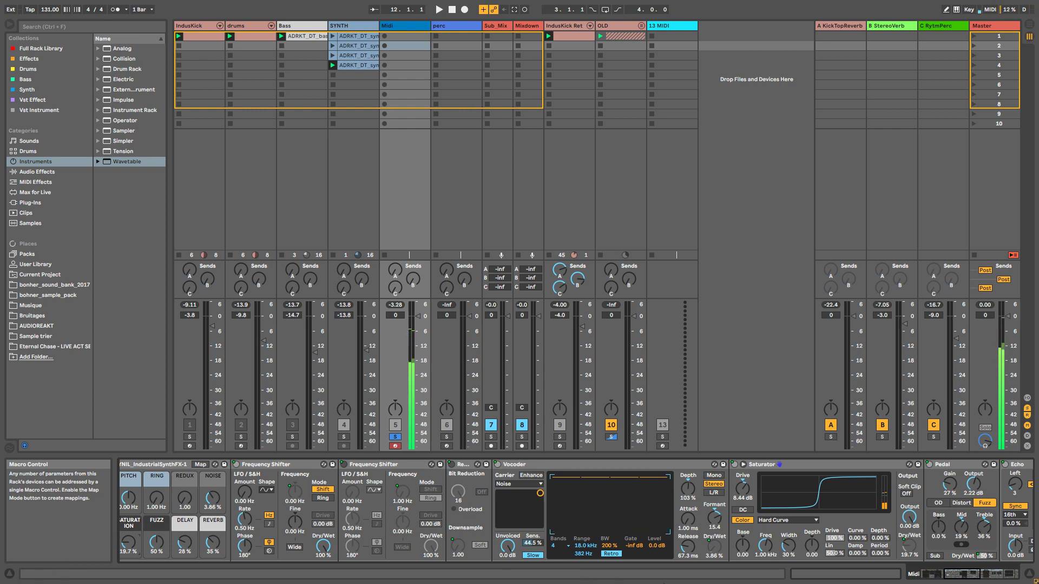
Step: Set Wavetable's first filter to 162 Hz with a 24 dB slope, and modulate its frequency from the Amp envelope by 77
{"action": "left_click", "coordinate": [967, 577]}
{"action": "left_click_drag", "start_coordinate": [966, 575], "coordinate": [934, 576]}
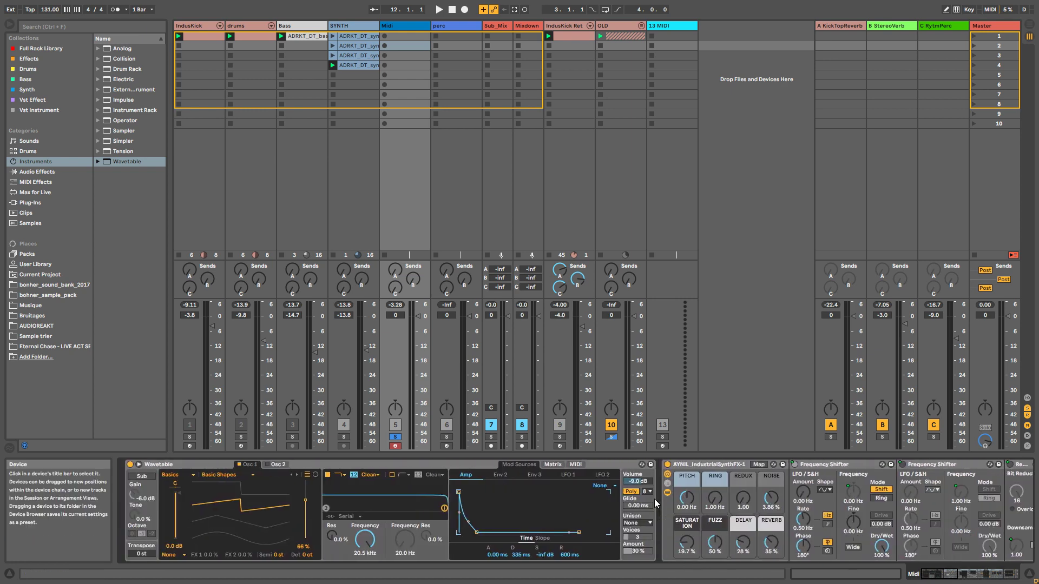
{"action": "left_click_drag", "start_coordinate": [365, 539], "coordinate": [364, 573]}
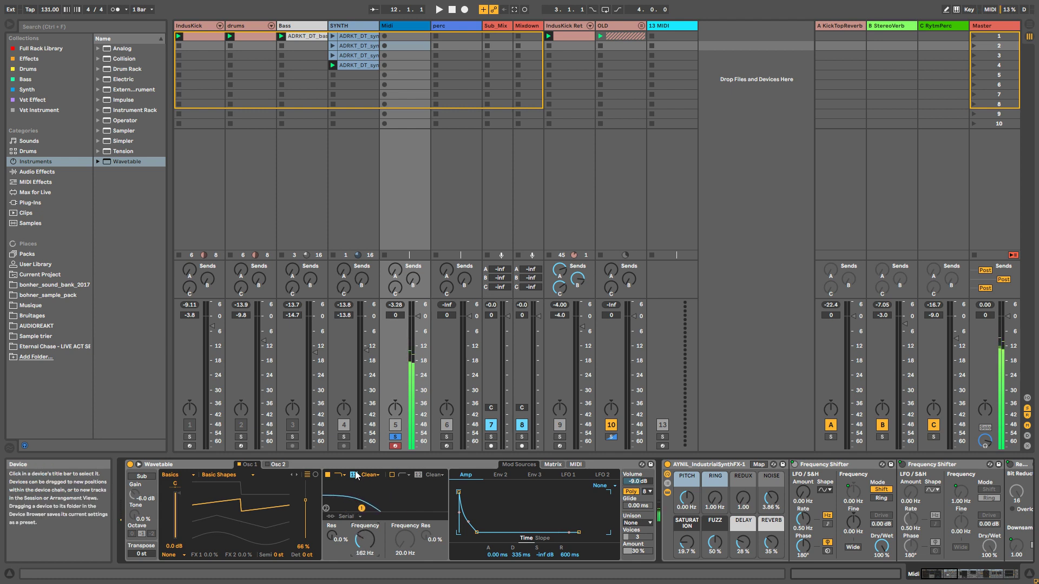
{"action": "left_click", "coordinate": [354, 475]}
{"action": "left_click", "coordinate": [549, 464]}
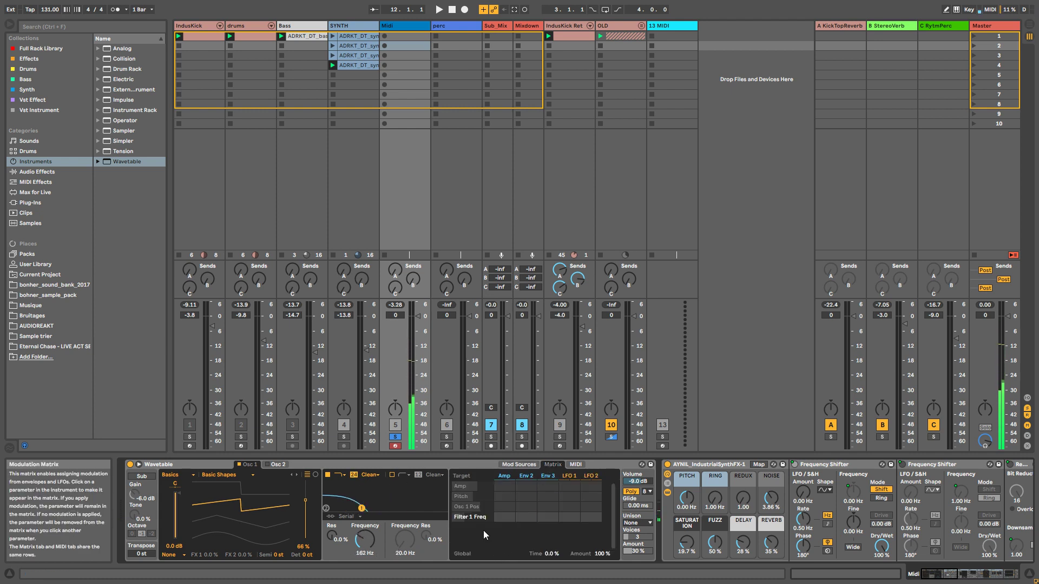
{"action": "left_click_drag", "start_coordinate": [507, 520], "coordinate": [507, 487]}
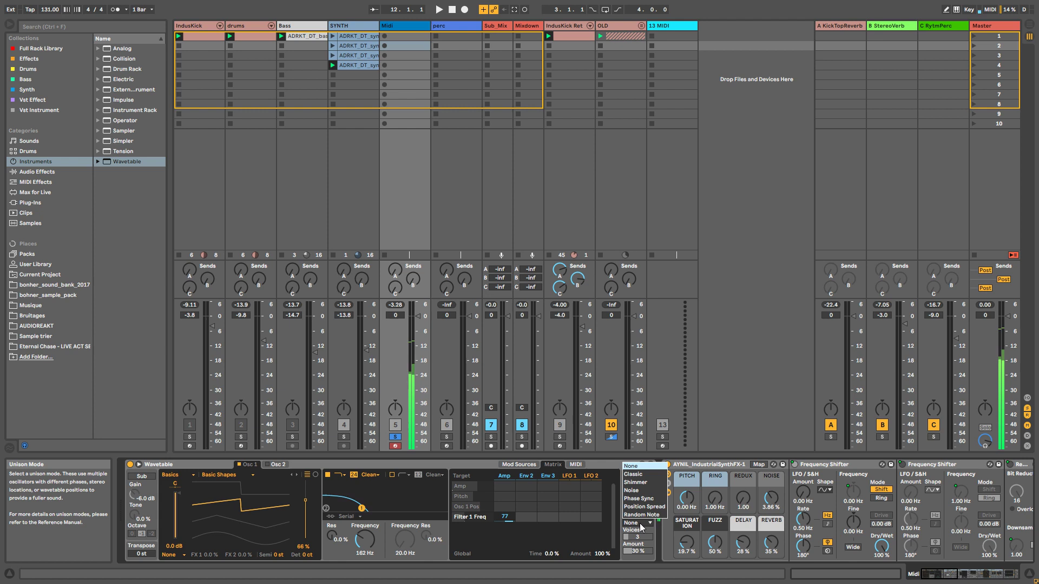
Step: Set Wavetable's unison to Classic with 8 voices and an amount of 100 %
{"action": "left_click", "coordinate": [638, 523]}
{"action": "left_click", "coordinate": [637, 474]}
{"action": "left_click_drag", "start_coordinate": [640, 537], "coordinate": [640, 514]}
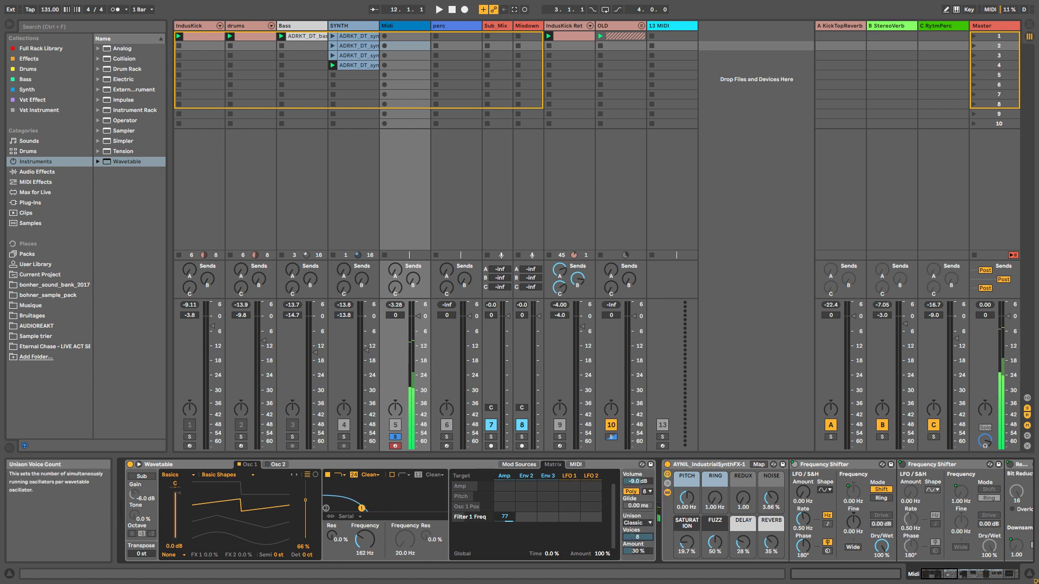
{"action": "left_click_drag", "start_coordinate": [644, 554], "coordinate": [645, 508]}
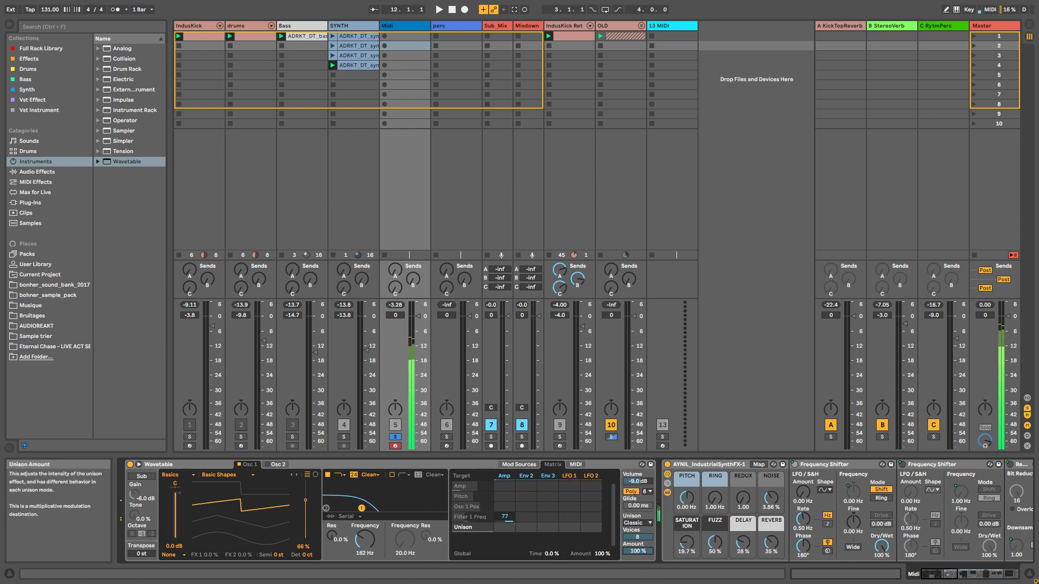
Step: Compare the sound with the rack bypassed and active, and set FUZZ to 54 %, REDUX to 4.44 and SATURATION to 44.1 %
{"action": "left_click", "coordinate": [668, 464]}
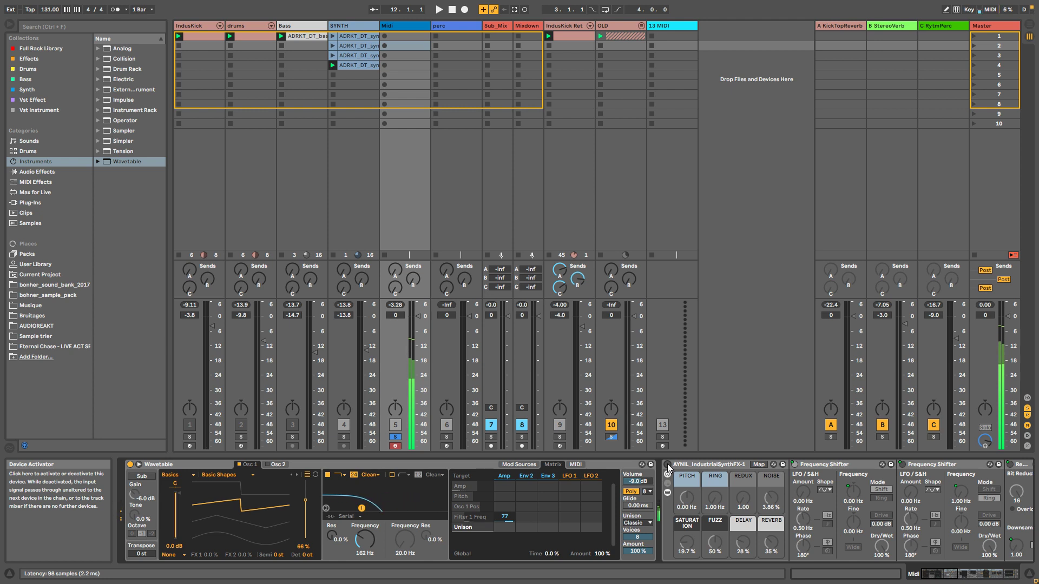
{"action": "left_click", "coordinate": [668, 465]}
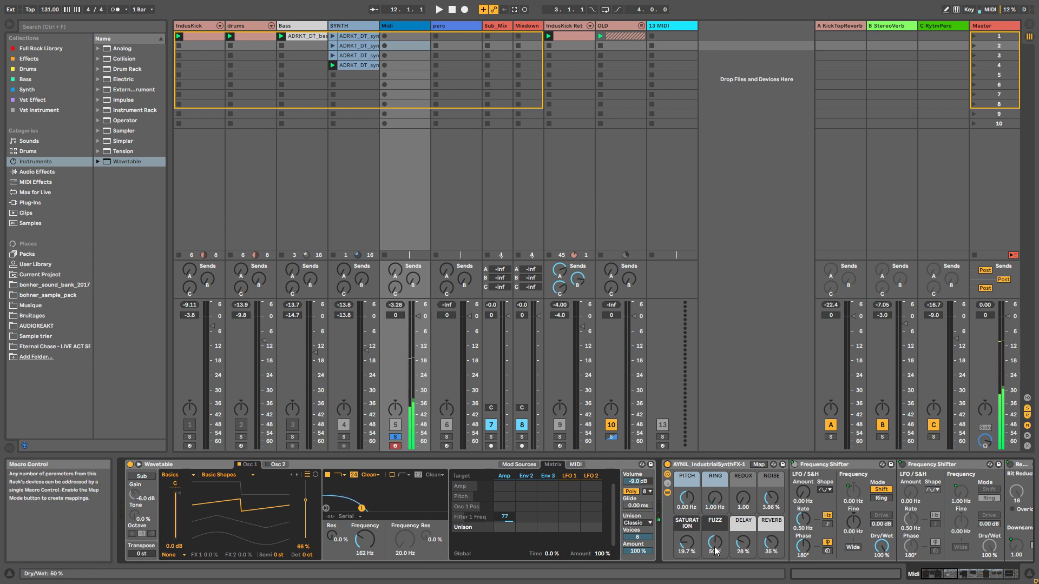
{"action": "left_click_drag", "start_coordinate": [714, 542], "coordinate": [714, 504]}
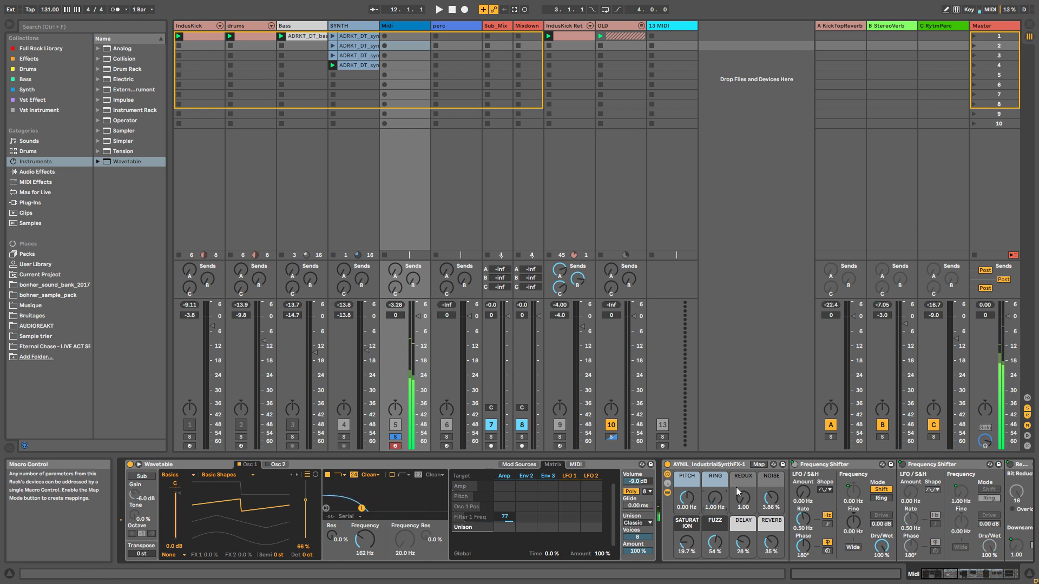
{"action": "left_click", "coordinate": [743, 498]}
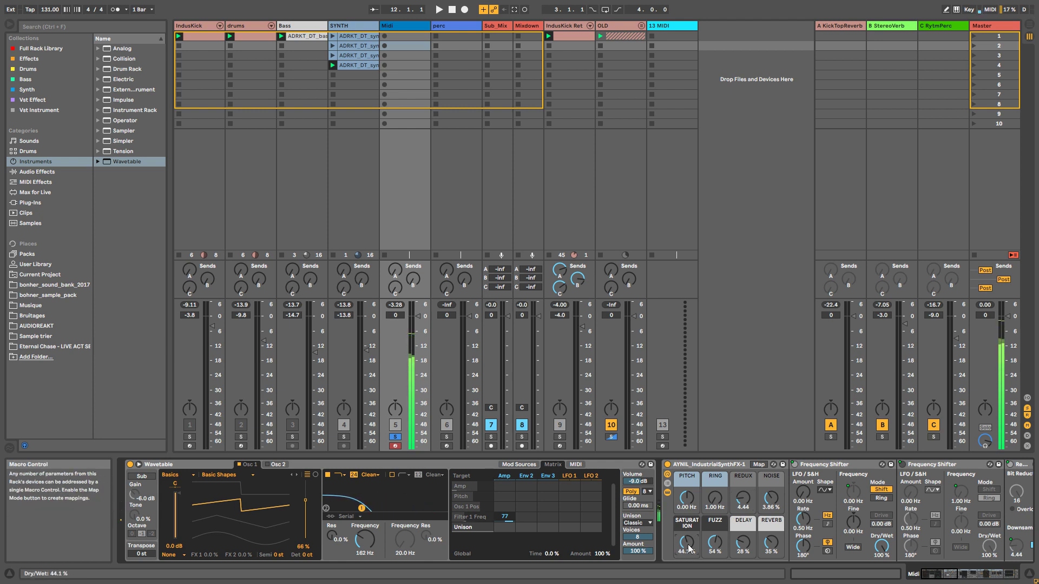
Step: Hide the rack's devices, and play the Midi track unsoloed within the full mix before soloing it again
{"action": "left_click", "coordinate": [667, 492]}
{"action": "left_click", "coordinate": [395, 436]}
{"action": "key", "text": "space"}
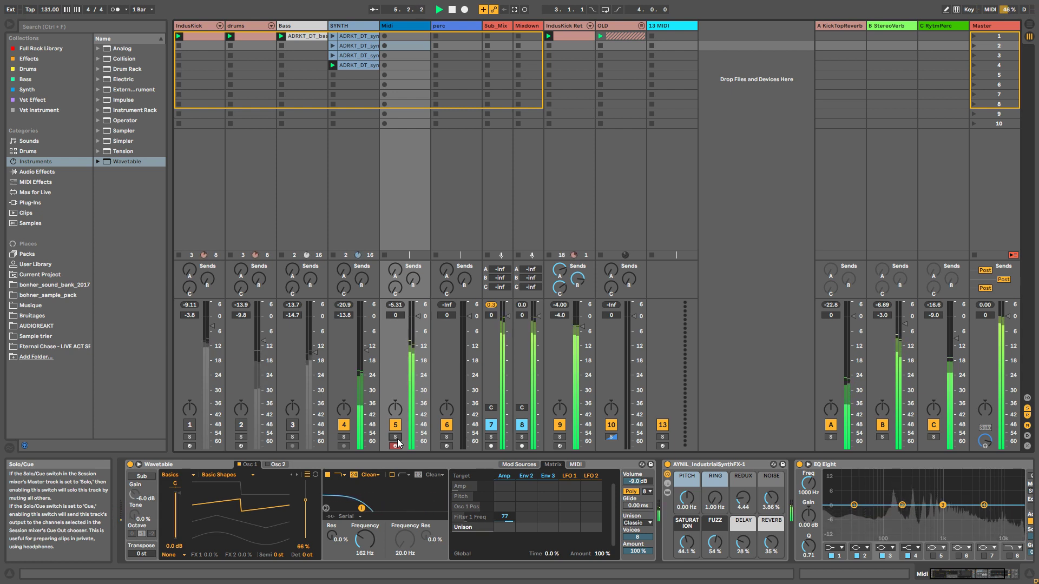
{"action": "left_click", "coordinate": [395, 436]}
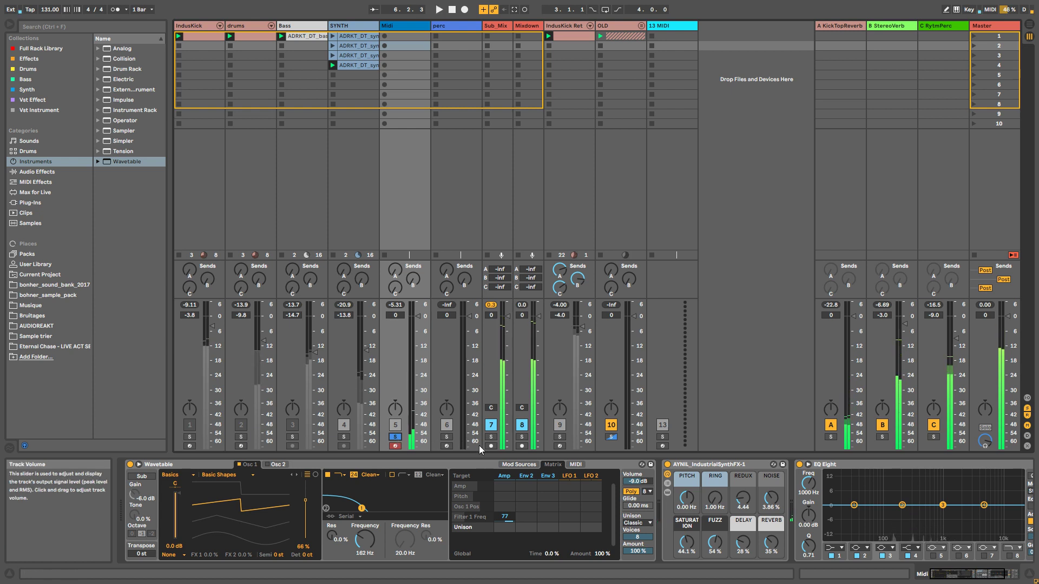
Step: Bypass and reactivate the Midi track's rack to compare the dry and processed Wavetable sound
{"action": "left_click", "coordinate": [666, 465]}
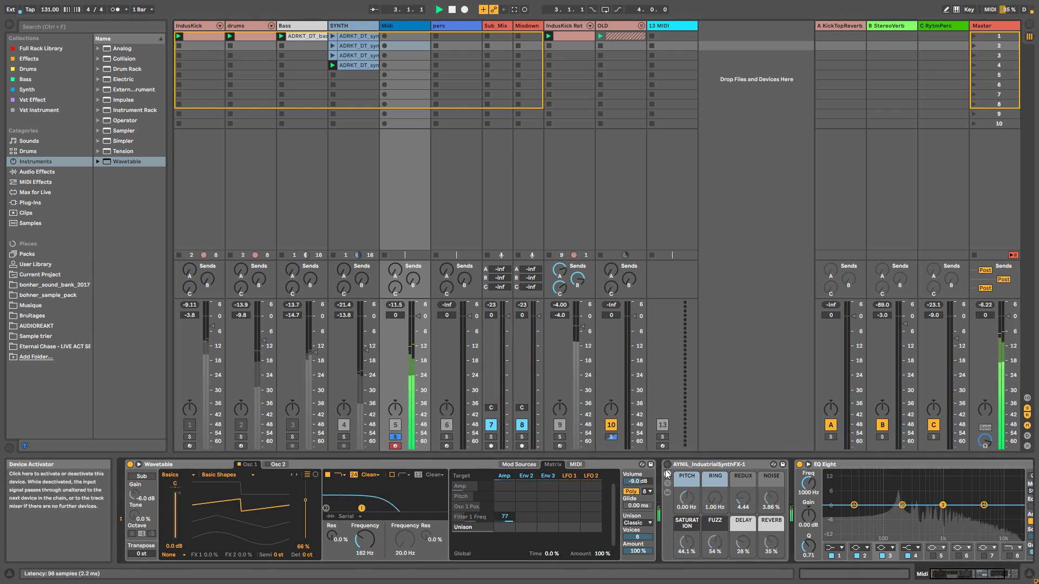
{"action": "left_click", "coordinate": [666, 465]}
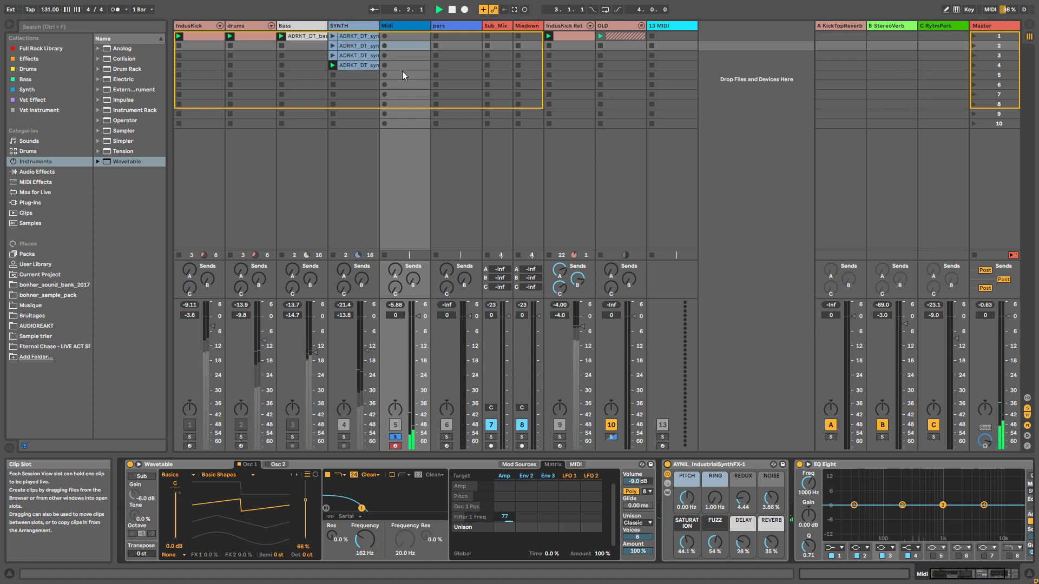
Step: Switch to the perc track and locate its loaded sample ADRKT_DT_prc_talin.wav in a widened browser
{"action": "left_click", "coordinate": [445, 32]}
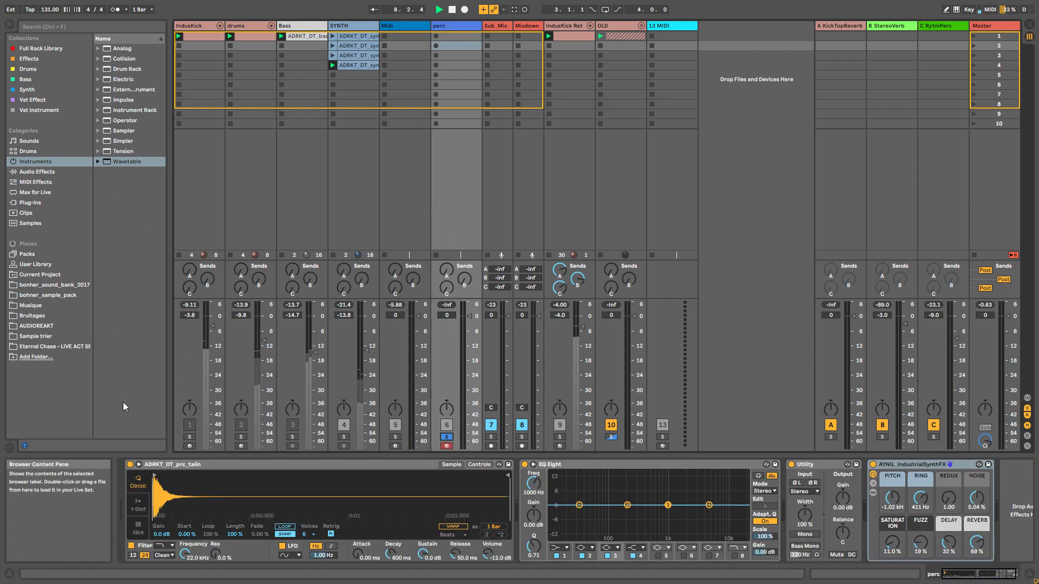
{"action": "left_click", "coordinate": [506, 517]}
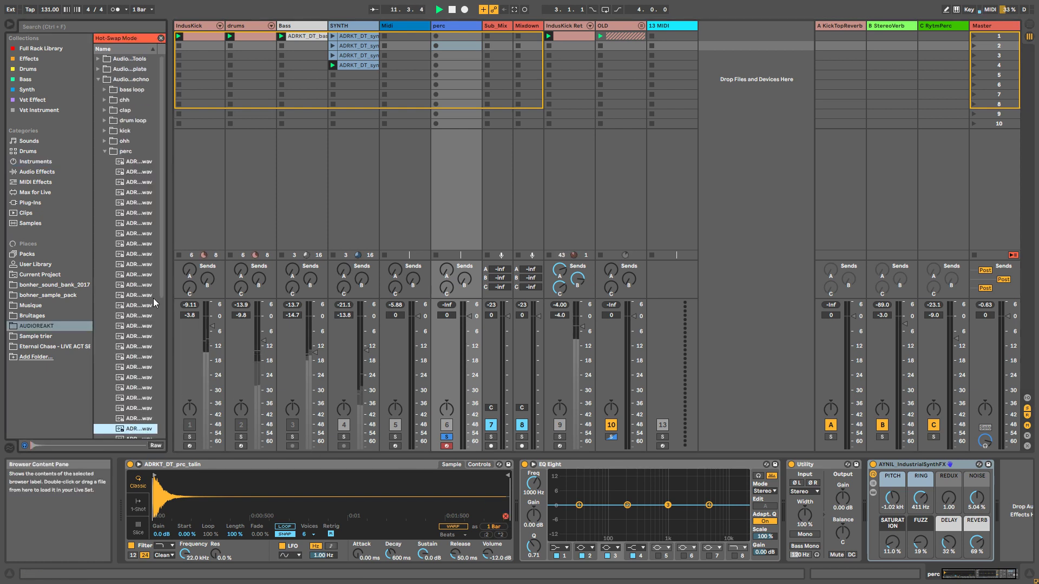
{"action": "left_click_drag", "start_coordinate": [167, 301], "coordinate": [214, 303]}
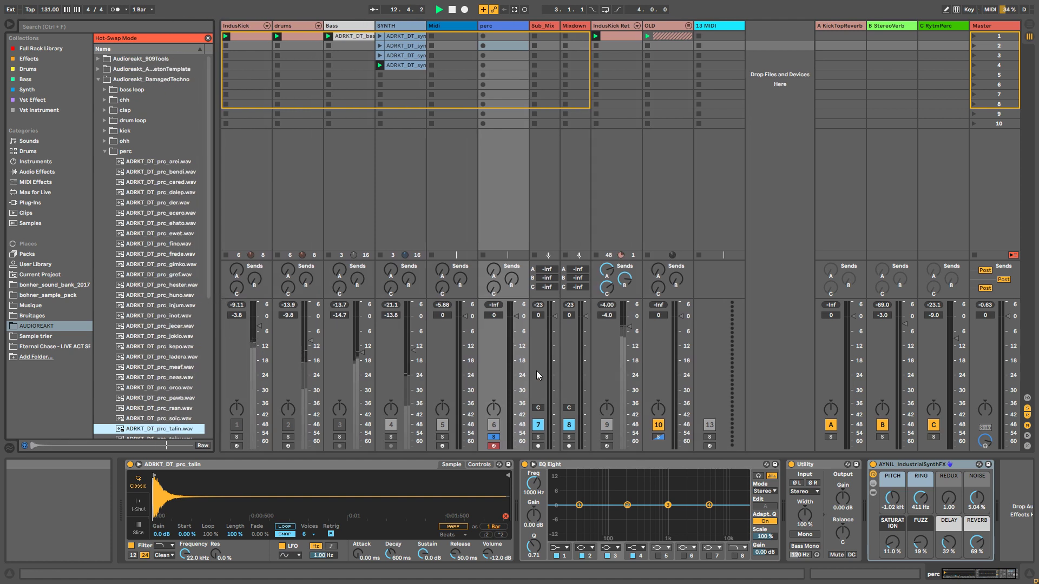
Step: Compare the perc sample with its AYNIL_IndustrialSynthFX rack bypassed and active, and unsolo the perc track
{"action": "left_click", "coordinate": [872, 474]}
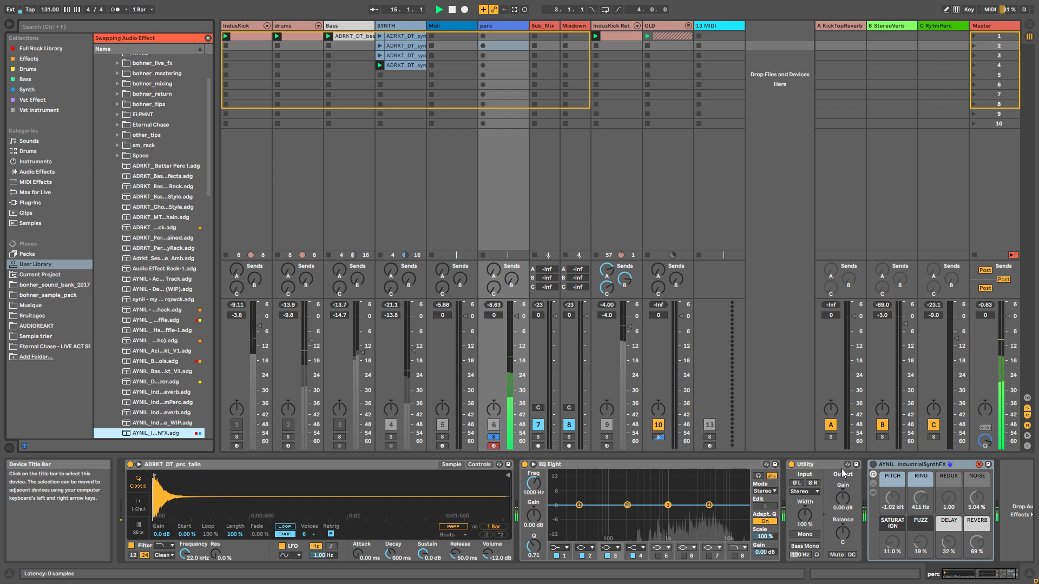
{"action": "left_click", "coordinate": [976, 465]}
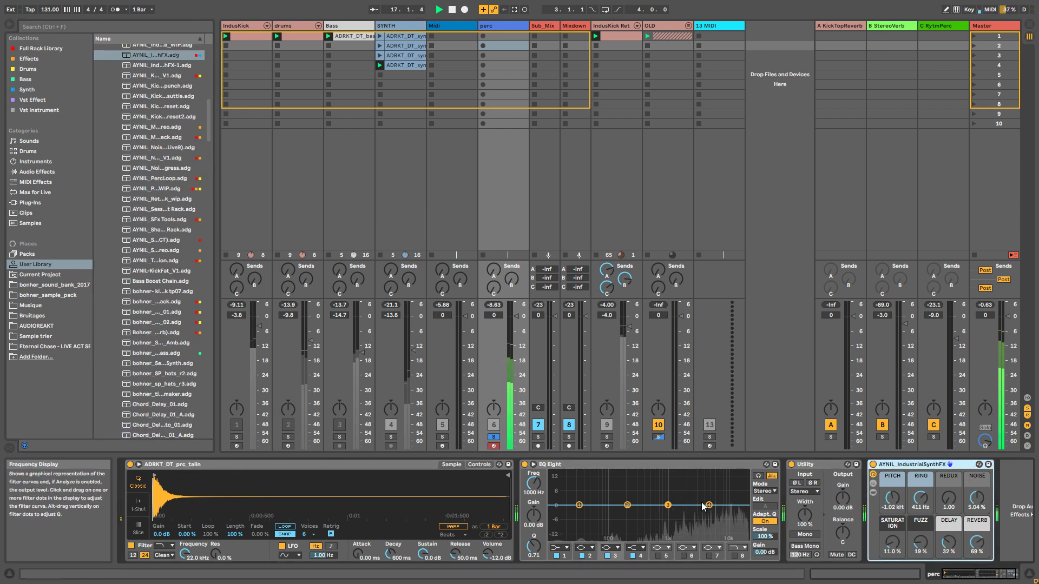
{"action": "left_click", "coordinate": [493, 436]}
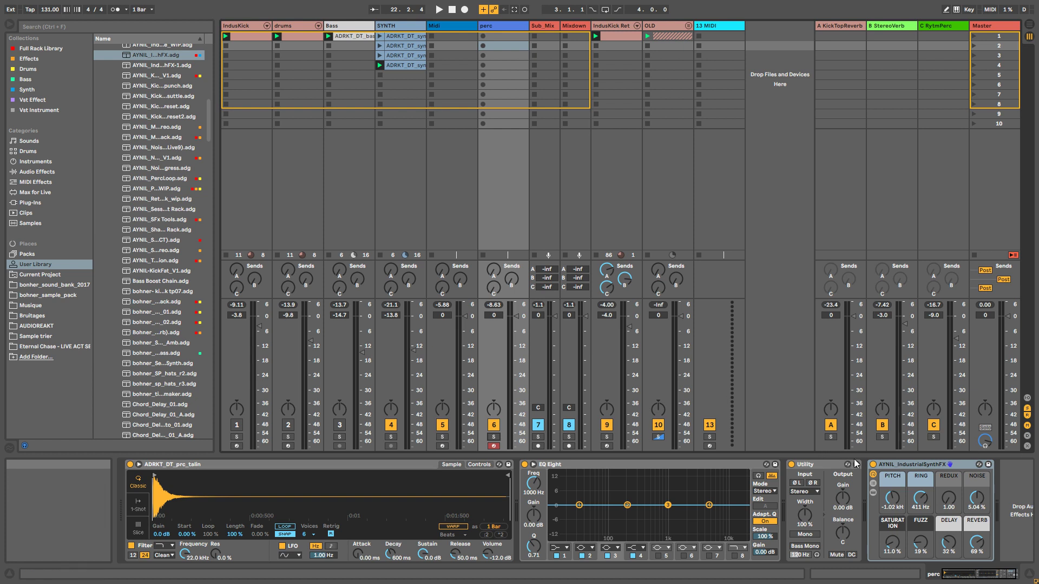
Step: Expand the perc track's AYNIL_IndustrialSynthFX rack to look along its device chain, and hide the devices again
{"action": "left_click", "coordinate": [926, 465]}
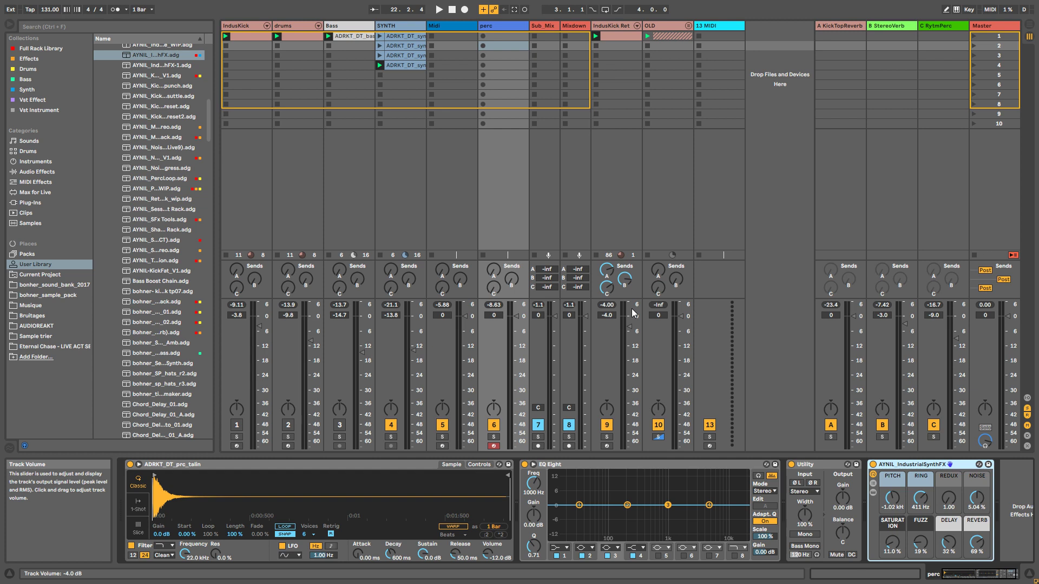
{"action": "left_click", "coordinate": [872, 492]}
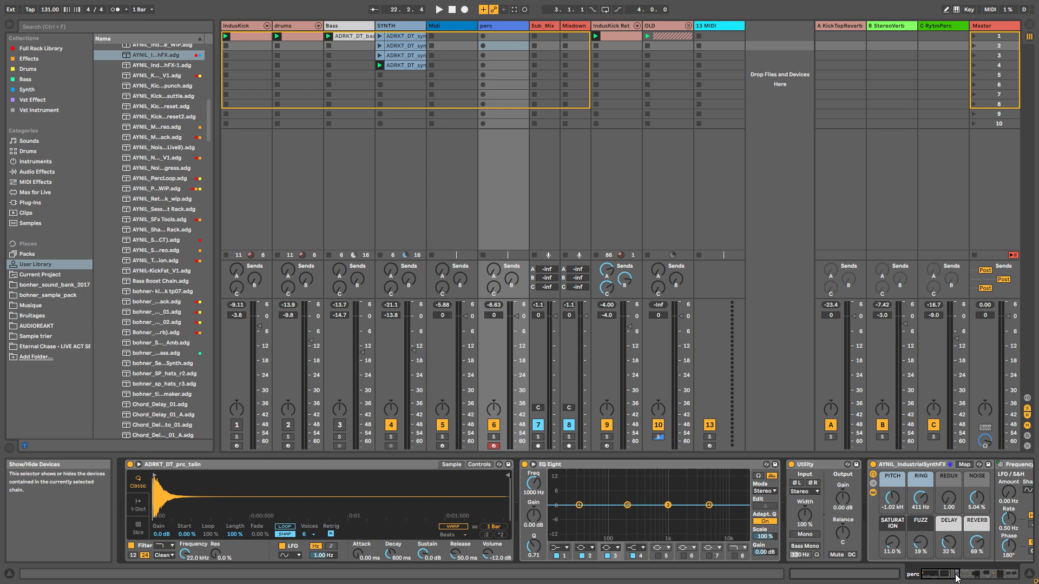
{"action": "mouse_move", "coordinate": [955, 578]}
{"action": "left_mouse_down"}
{"action": "mouse_move", "coordinate": [977, 568]}
{"action": "mouse_move", "coordinate": [1003, 580]}
{"action": "mouse_move", "coordinate": [960, 575]}
{"action": "left_mouse_up"}
{"action": "left_click", "coordinate": [673, 493]}
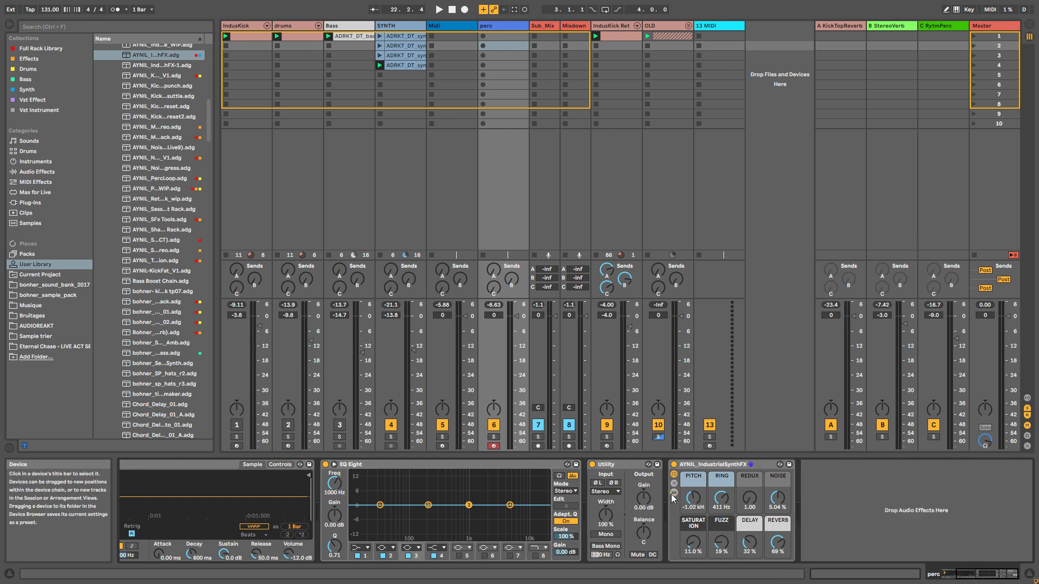